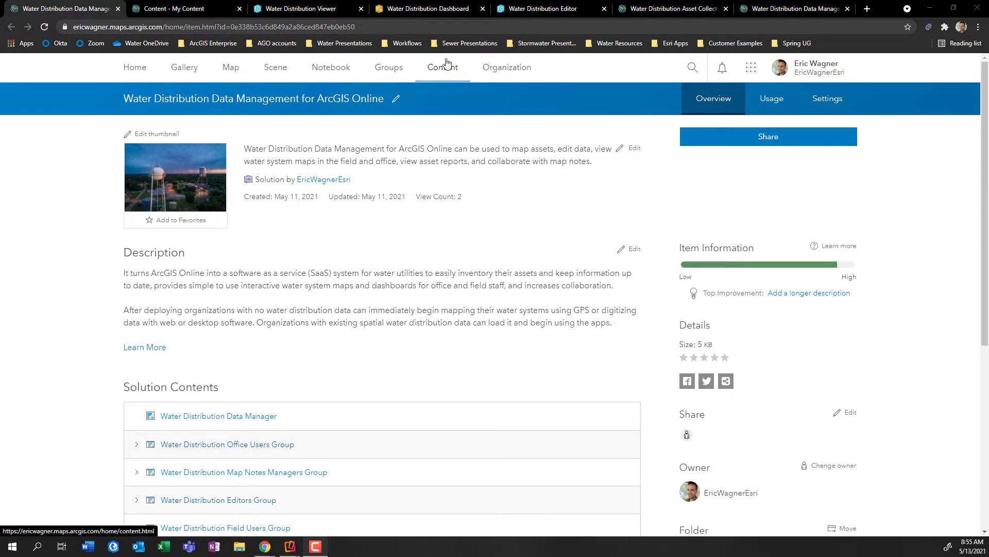
# Open the Water Distribution Viewer application item from the solution's content folder and view its web map application.
pyautogui.click(190, 6)
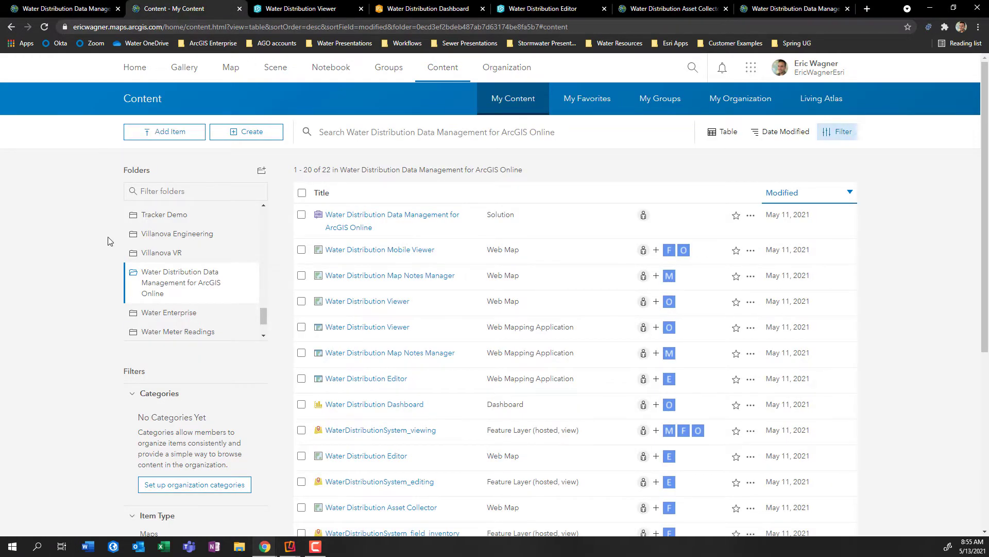
pyautogui.moveTo(141, 273)
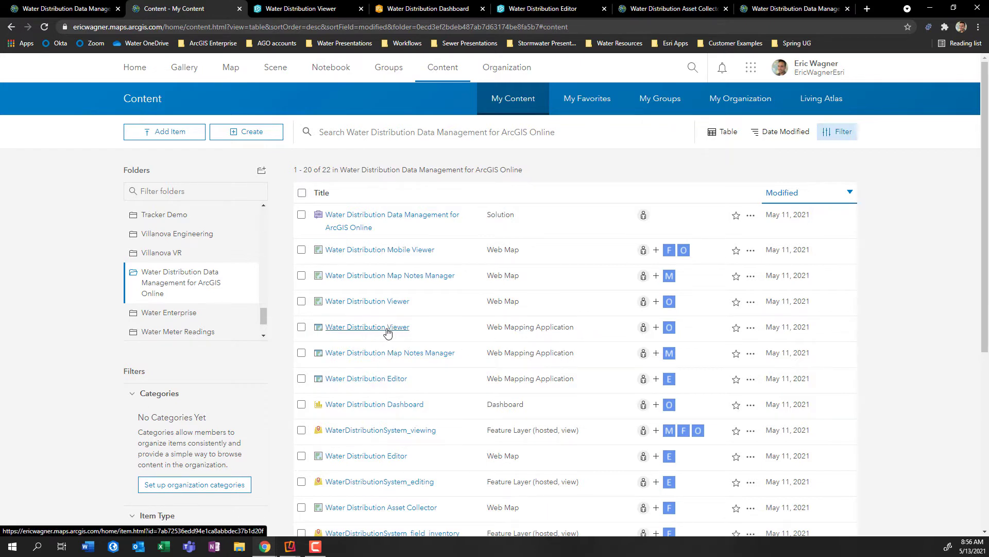
pyautogui.click(387, 330)
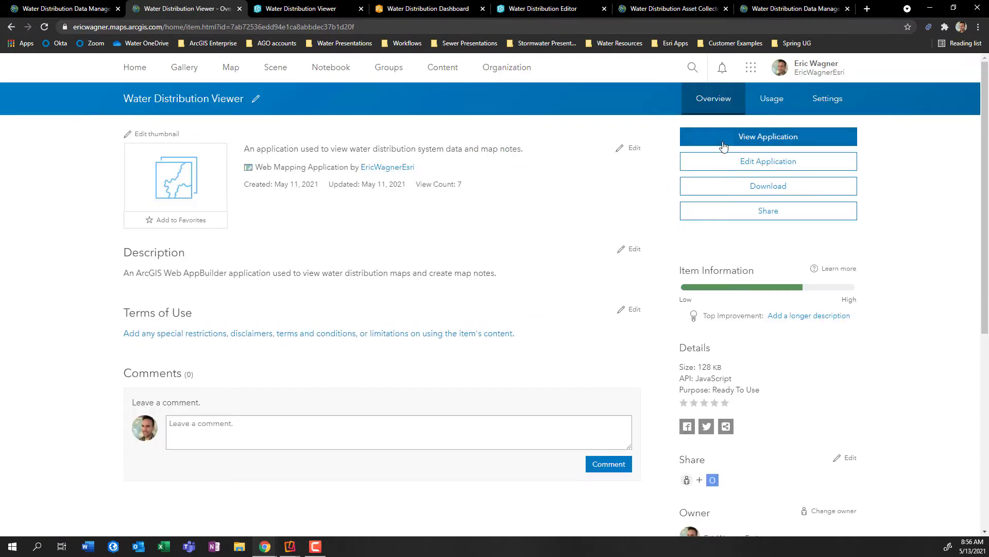
pyautogui.click(294, 5)
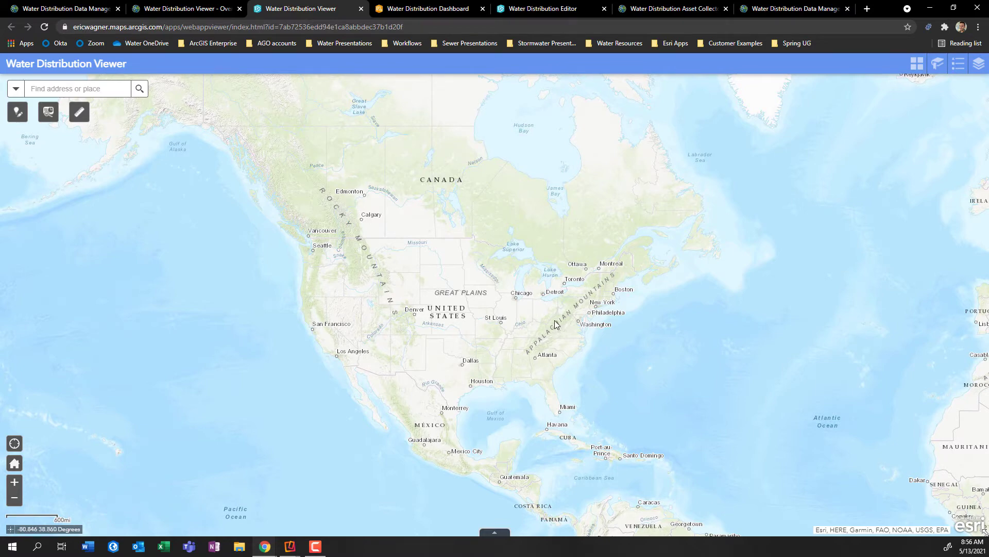
# Return to the solution's content folder and view the Water Distribution Dashboard.
pyautogui.click(209, 7)
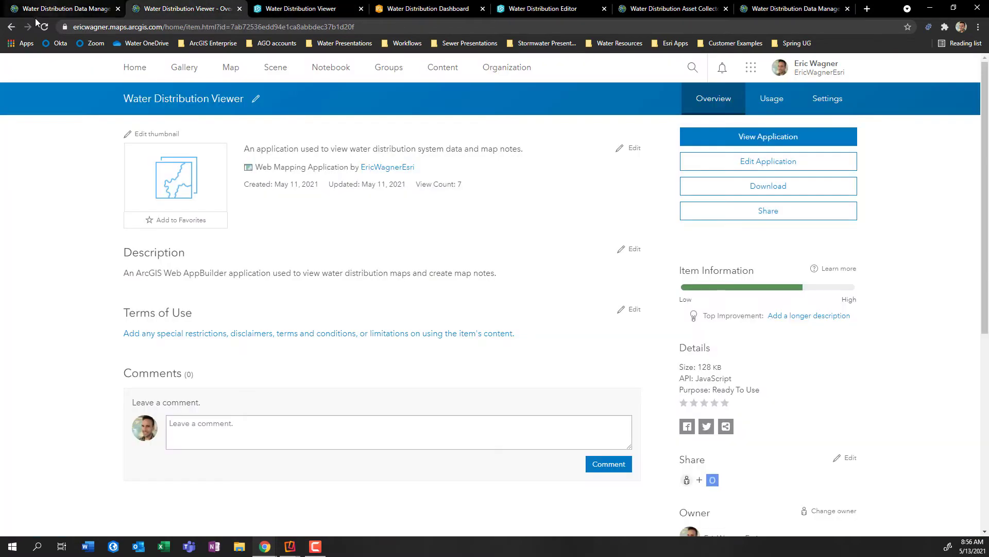
pyautogui.click(12, 26)
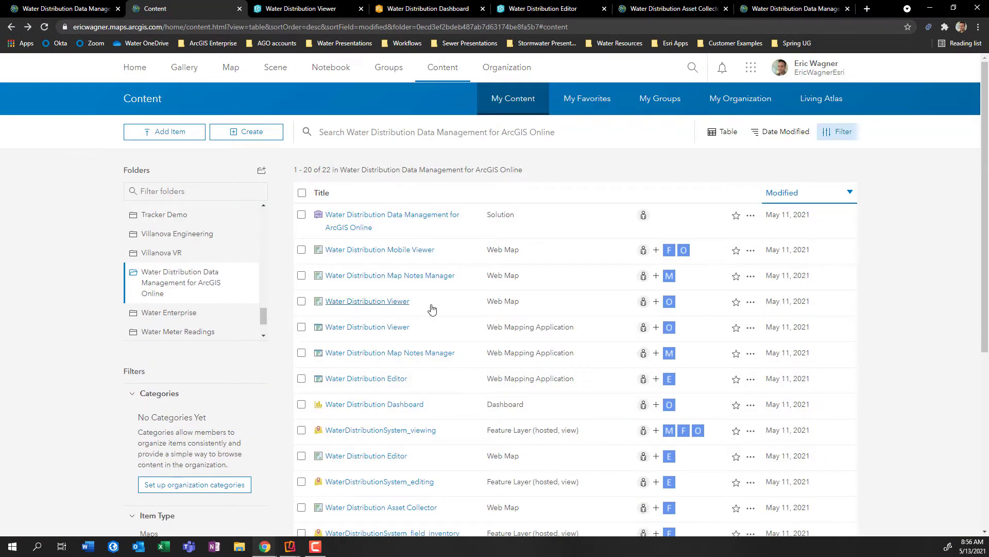
pyautogui.scroll(-1, 432, 315)
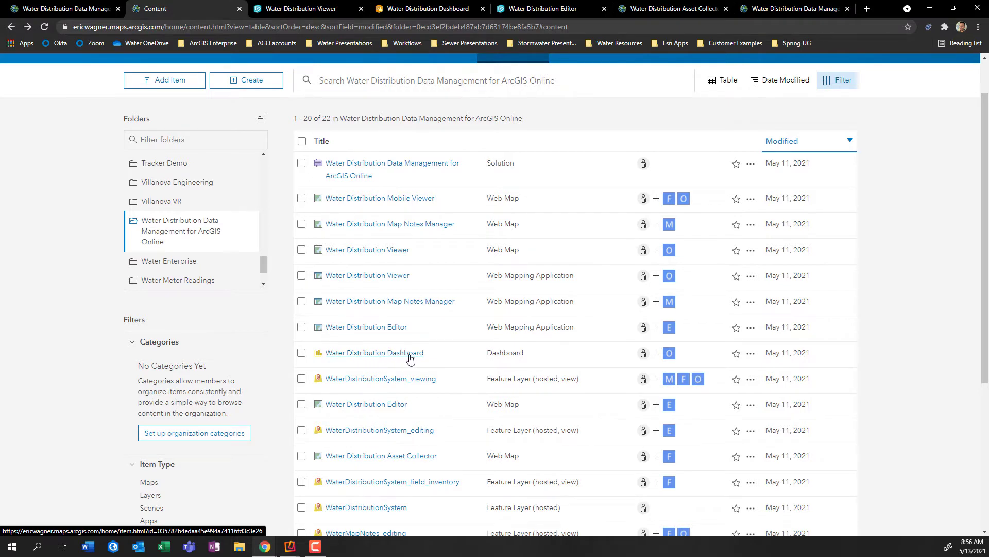
pyautogui.click(413, 5)
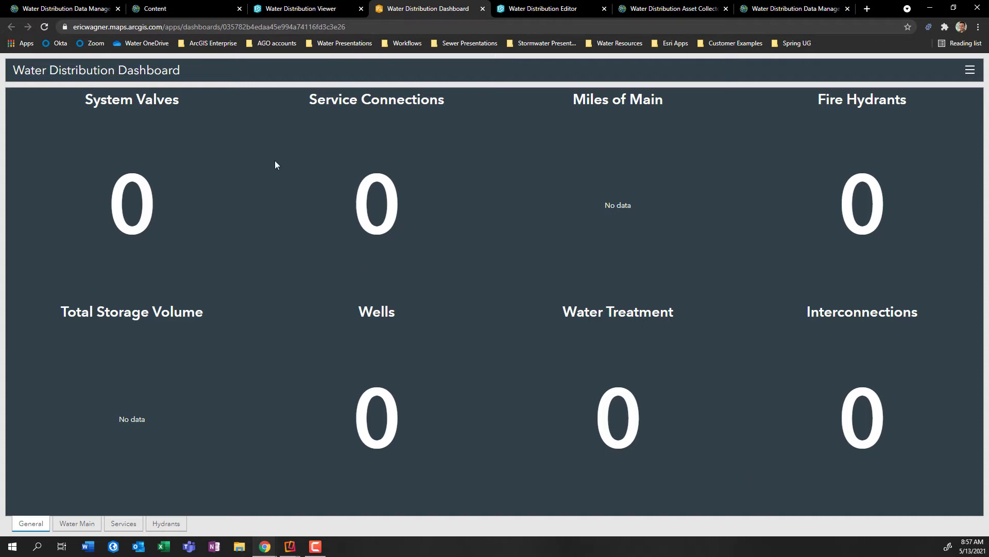
# Go from the content folder to the Water Distribution Editor application and show Johnson Rd near Norristown at street level.
pyautogui.click(190, 1)
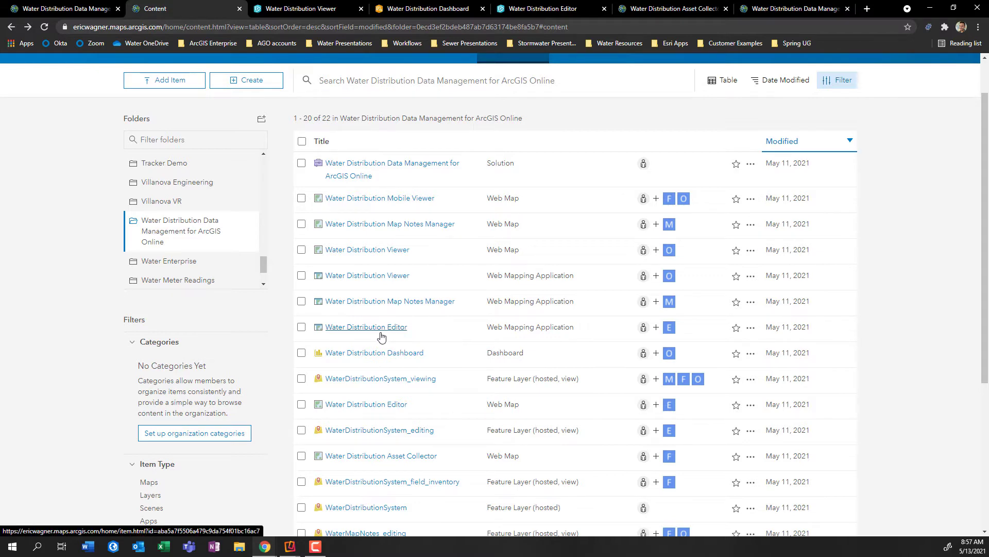
pyautogui.click(554, 7)
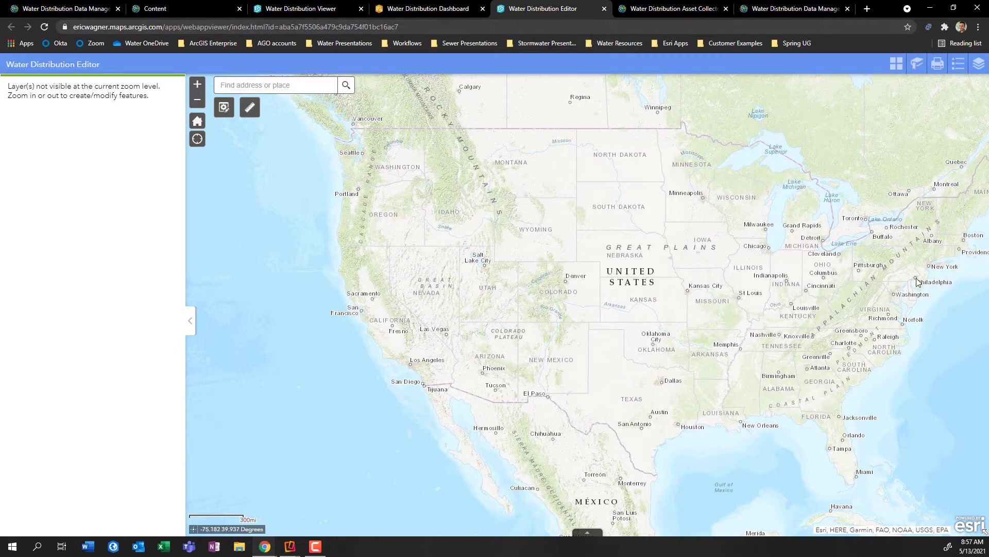
pyautogui.scroll(6, 917, 280)
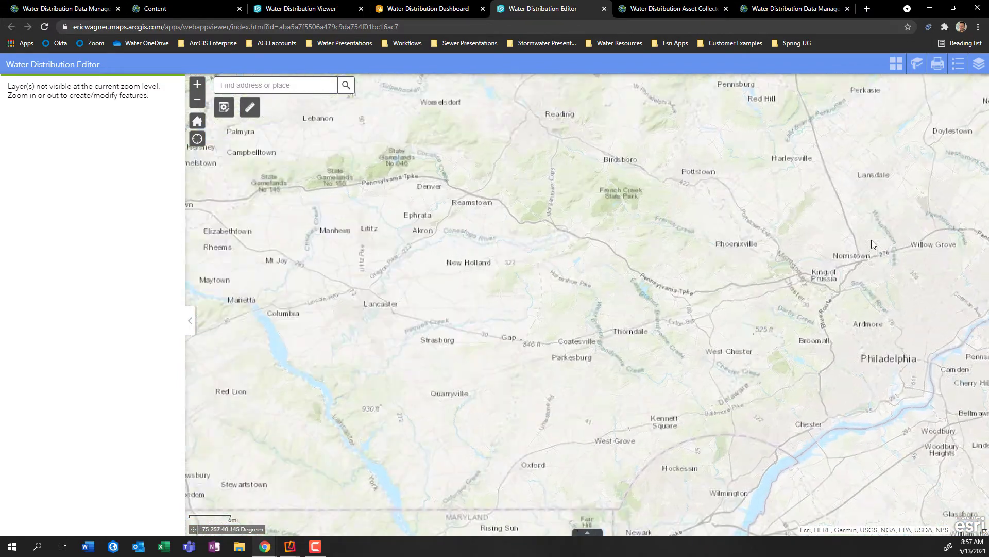
pyautogui.scroll(2, 871, 240)
pyautogui.scroll(1, 815, 282)
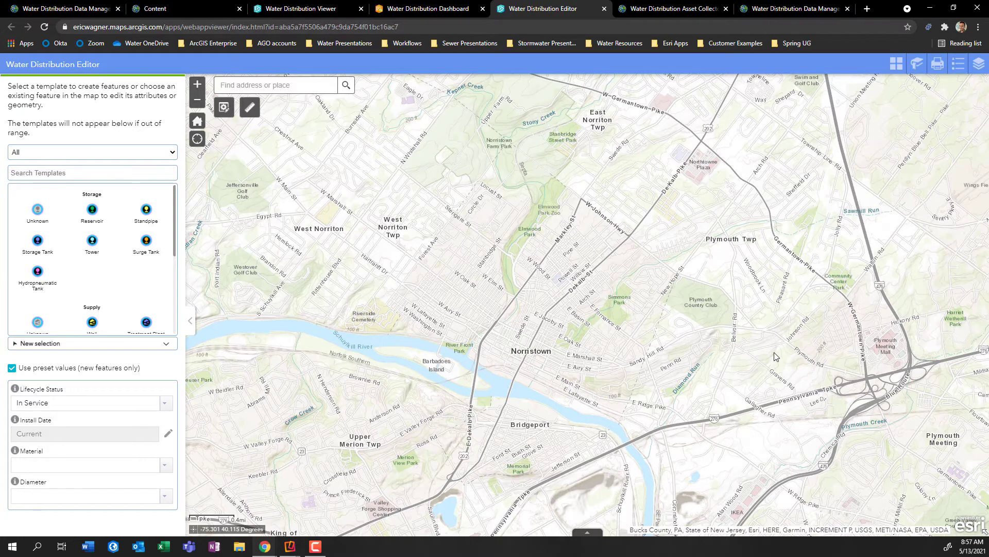
pyautogui.scroll(3, 774, 355)
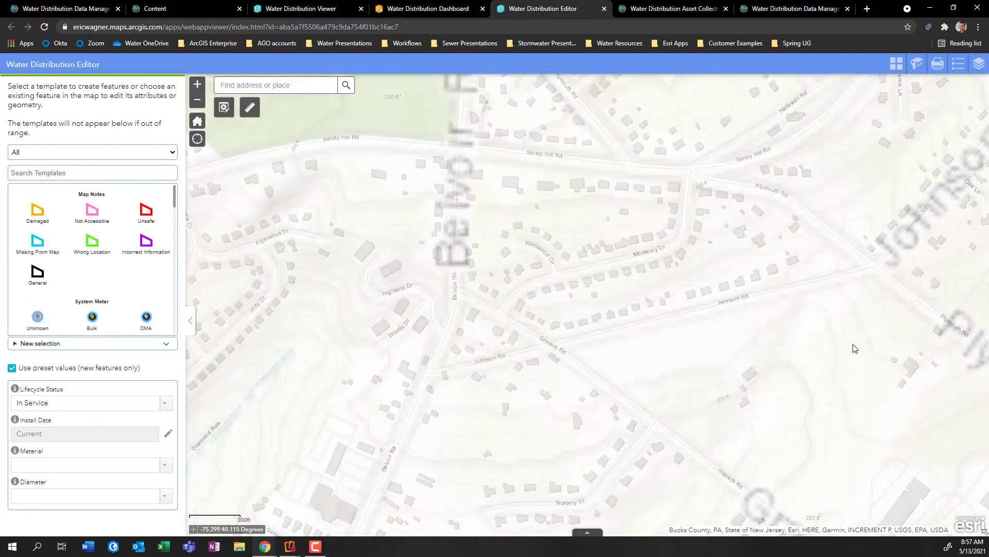
pyautogui.moveTo(854, 349); pyautogui.dragTo(707, 354)
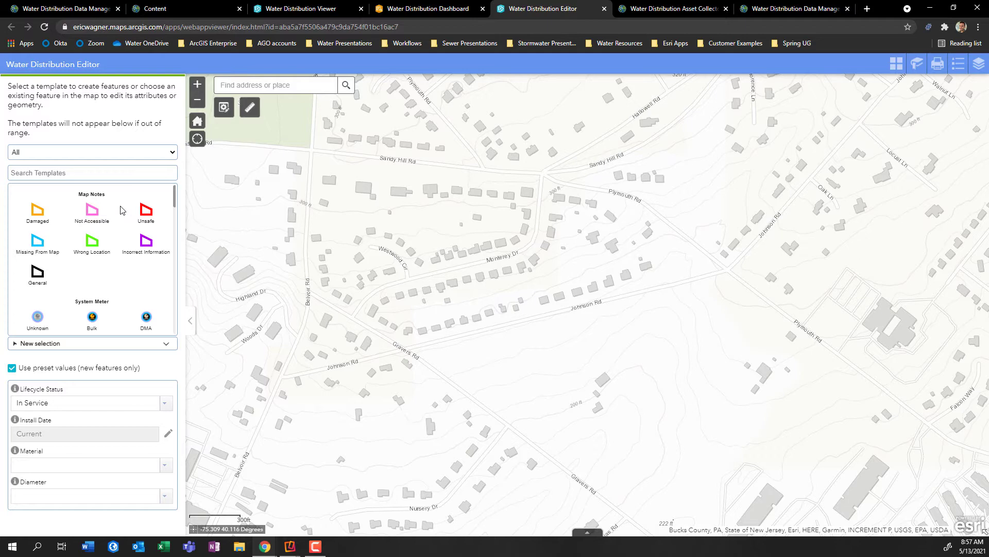
# Find the Distribution Main template and draw a main along Johnson Rd from Gravers Rd to Plymouth Rd.
pyautogui.scroll(-1, 119, 215)
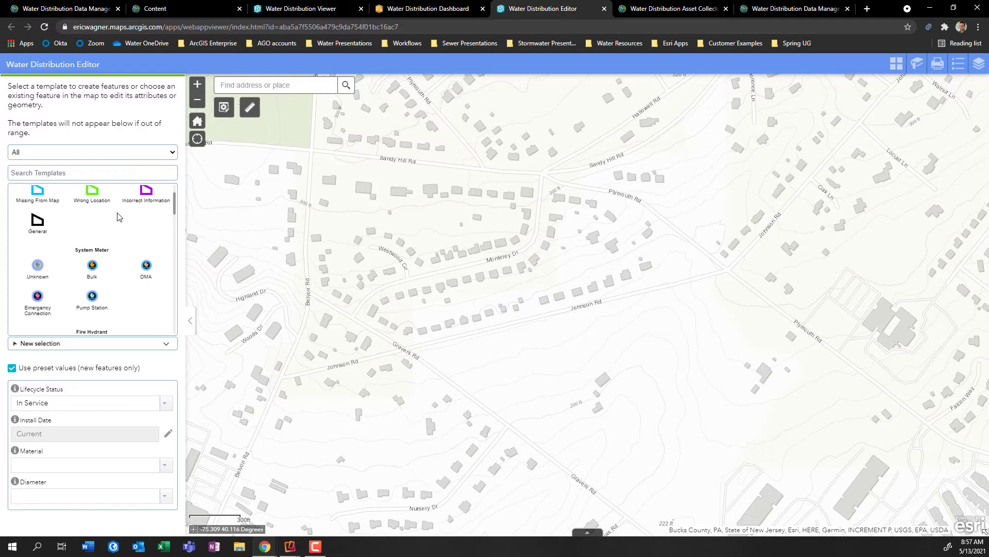
pyautogui.scroll(-5, 119, 216)
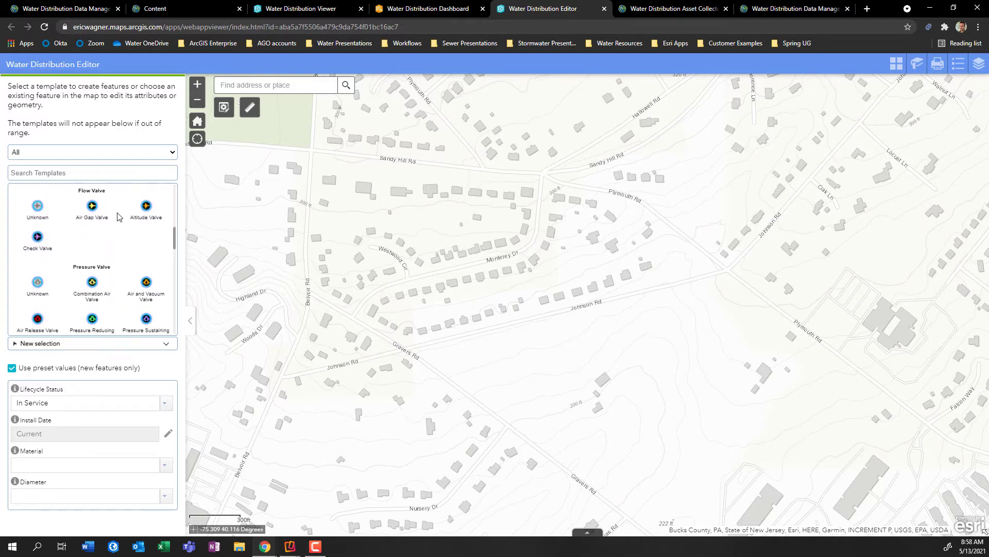
pyautogui.scroll(-1, 119, 216)
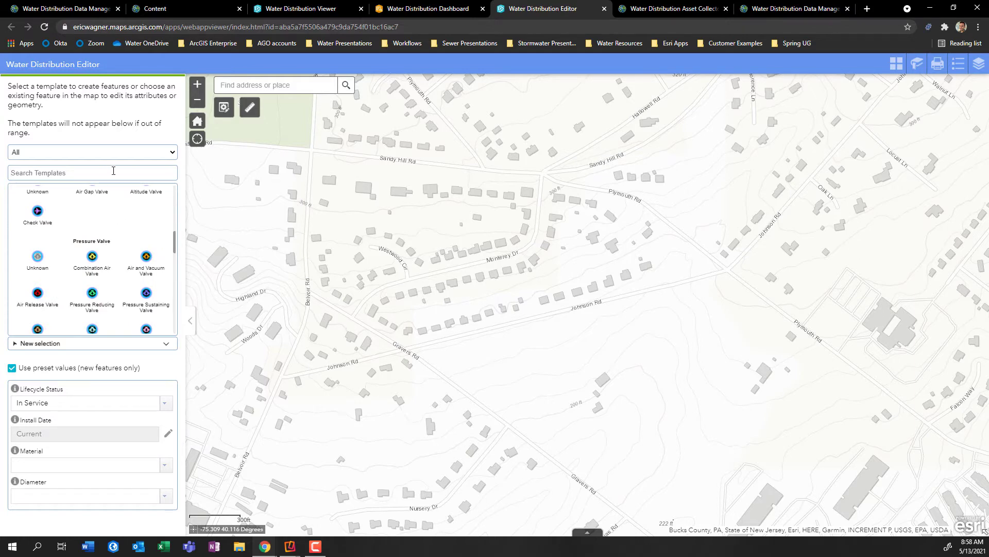
pyautogui.write('main')
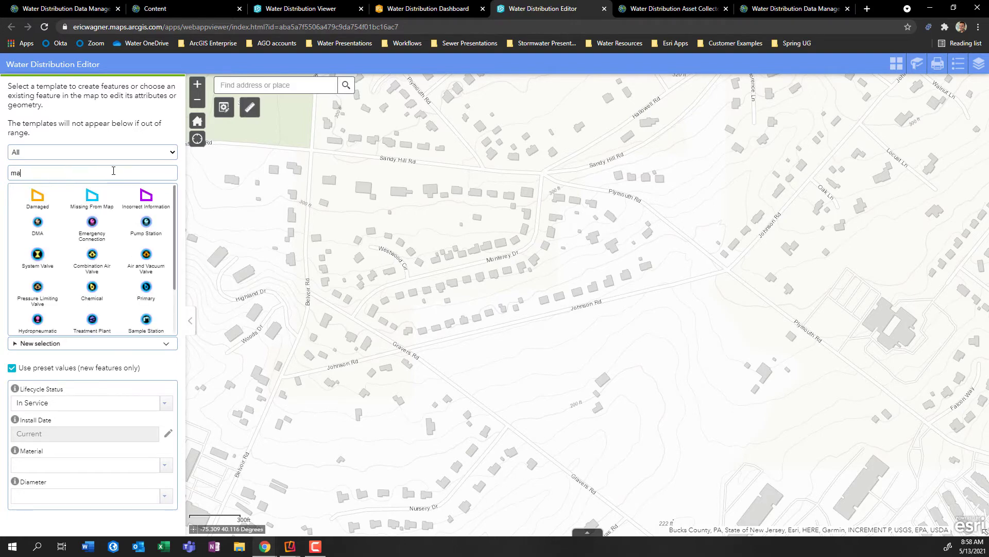
pyautogui.click(94, 202)
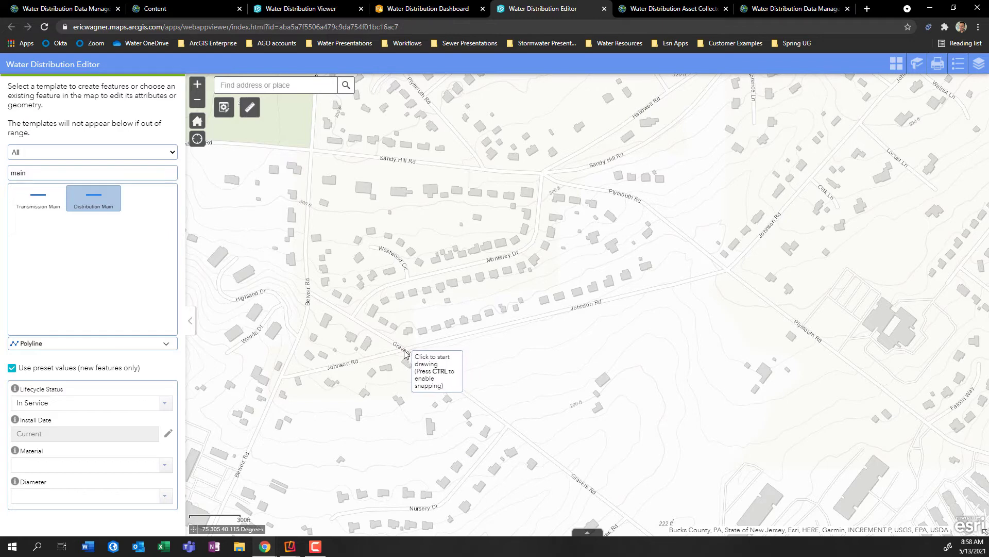
pyautogui.click(406, 351)
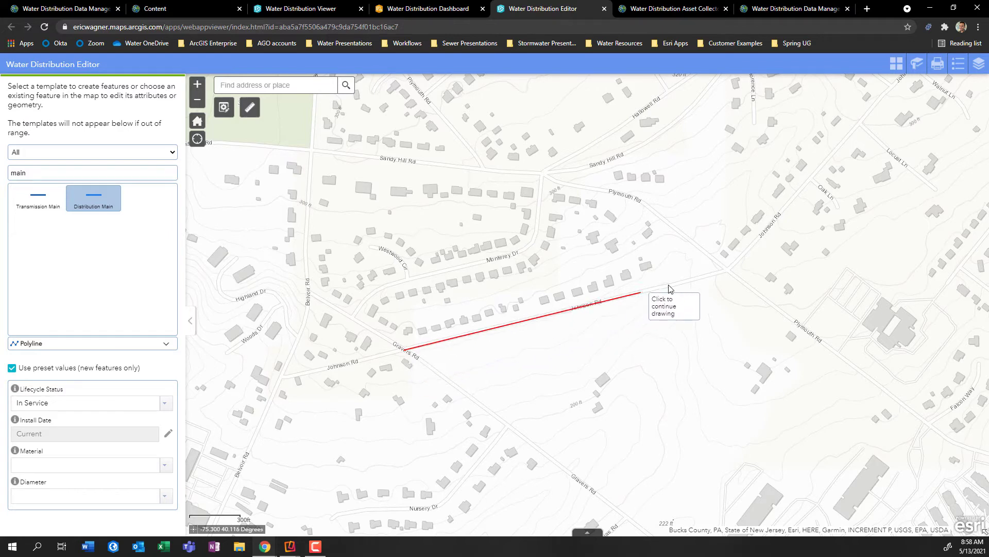
pyautogui.doubleClick(728, 272)
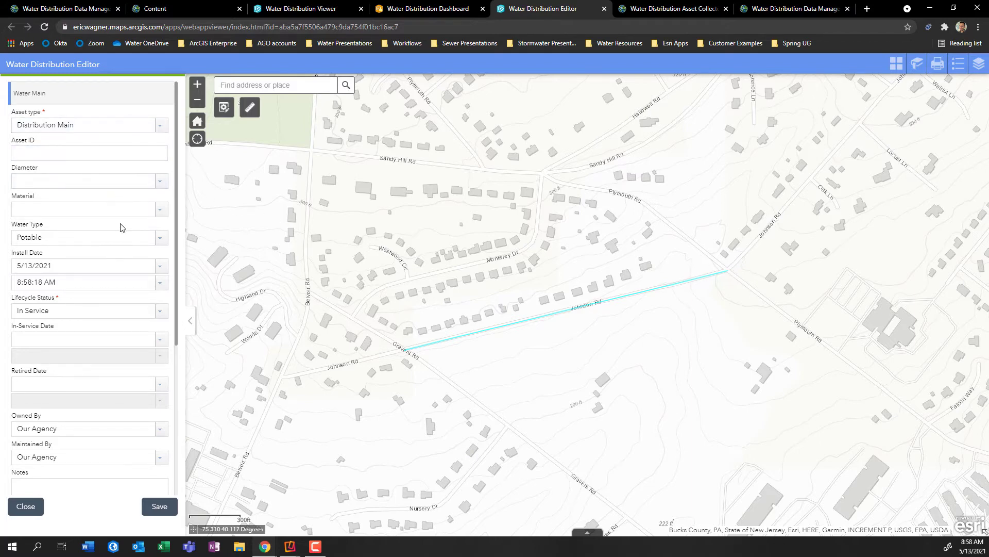
# Set the new main's diameter to 8" and material to Ductile Iron - DIP, and save the feature.
pyautogui.click(162, 185)
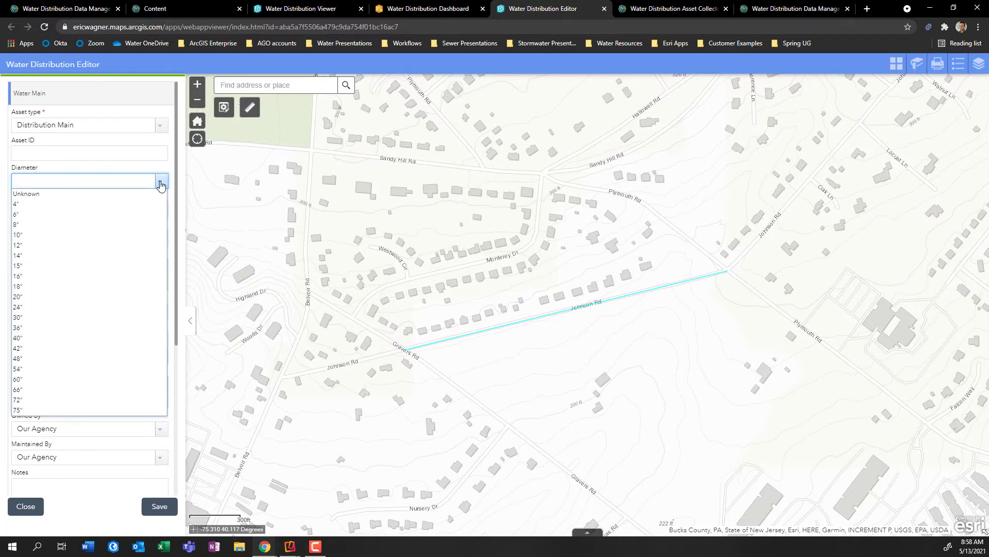
pyautogui.click(124, 225)
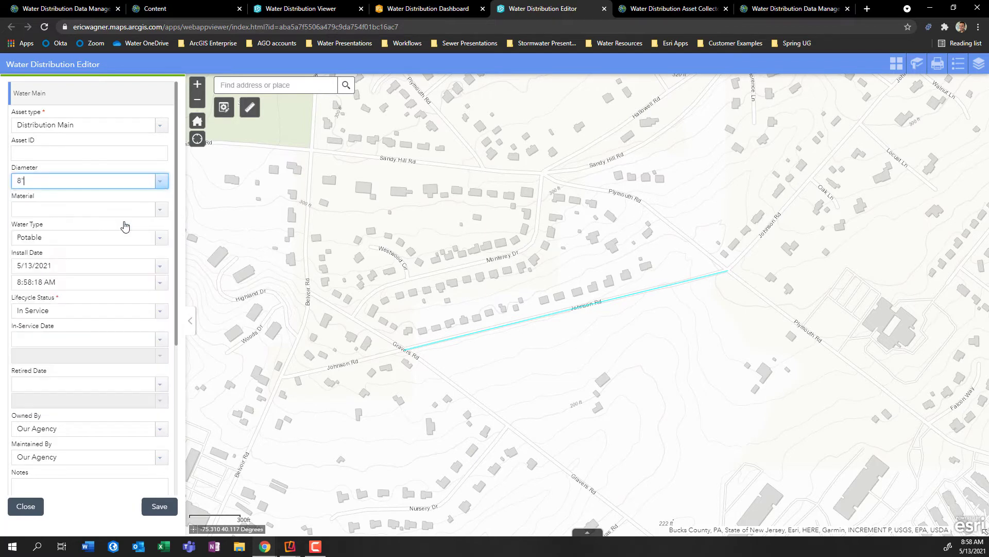
pyautogui.click(165, 211)
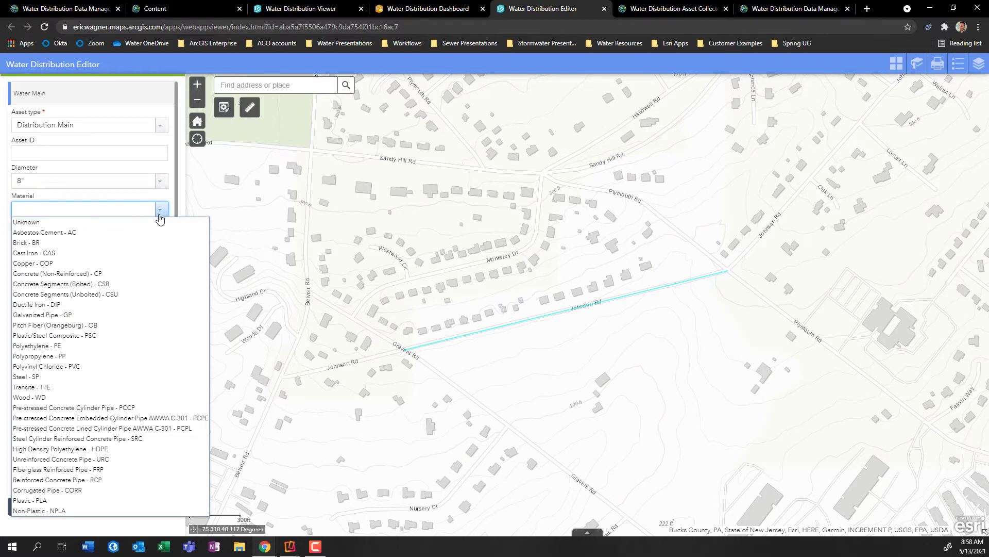
pyautogui.click(92, 305)
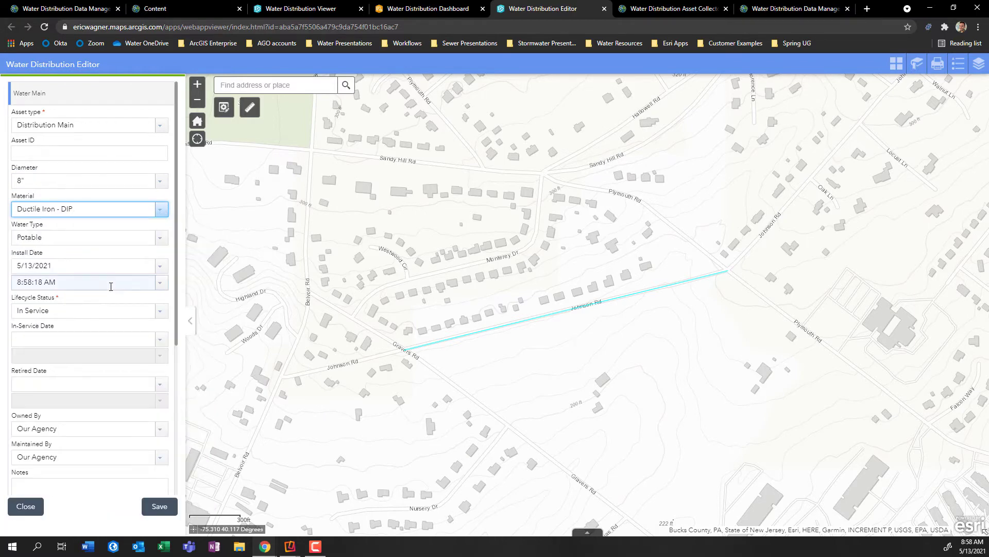
pyautogui.scroll(-2, 116, 285)
pyautogui.scroll(-3, 115, 285)
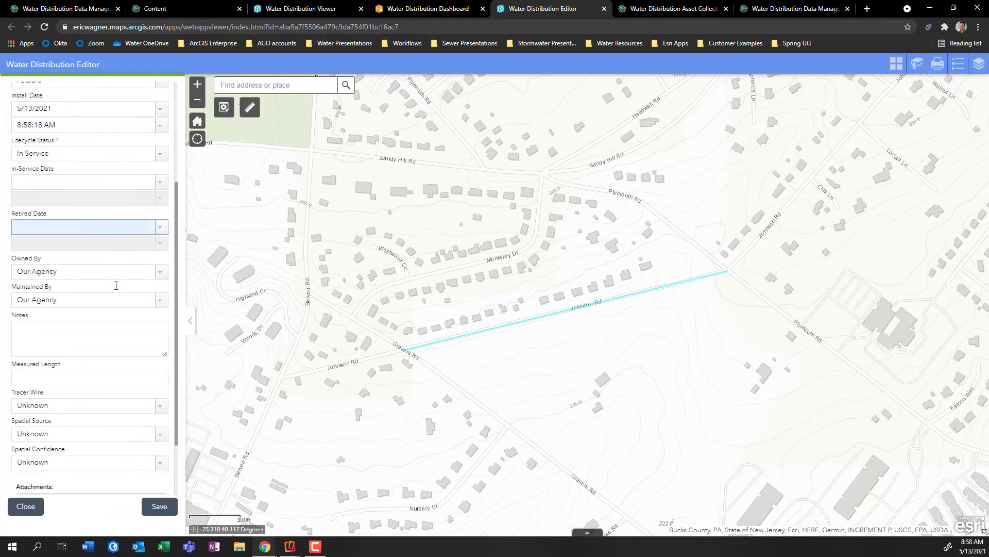
pyautogui.click(157, 511)
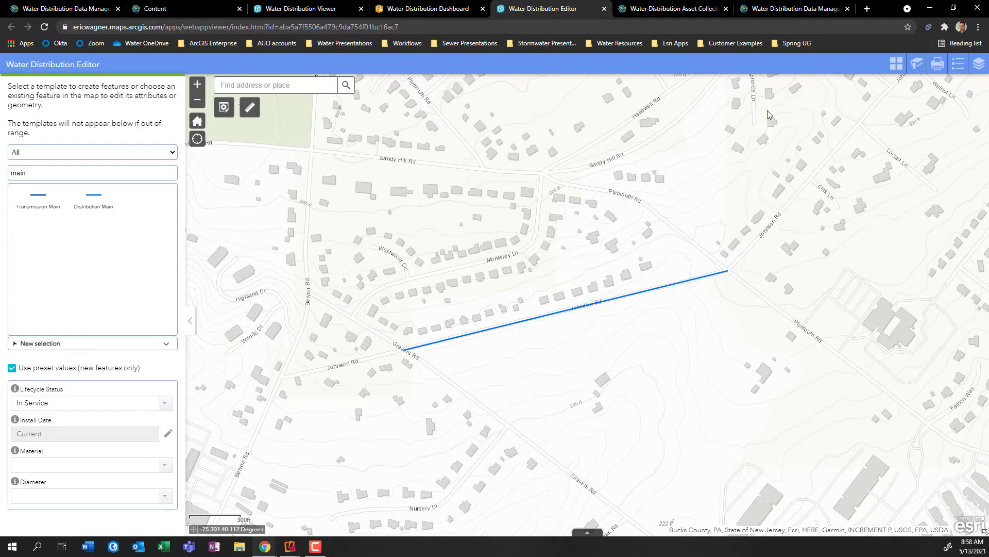
# Change the basemap to Imagery Hybrid and look closer at the main's end at Plymouth Rd.
pyautogui.click(897, 65)
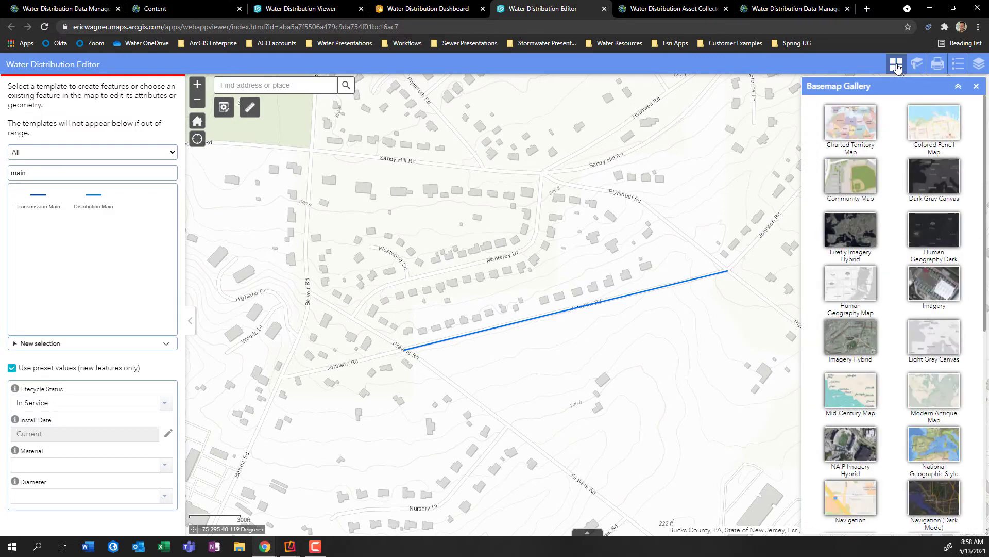
pyautogui.click(852, 344)
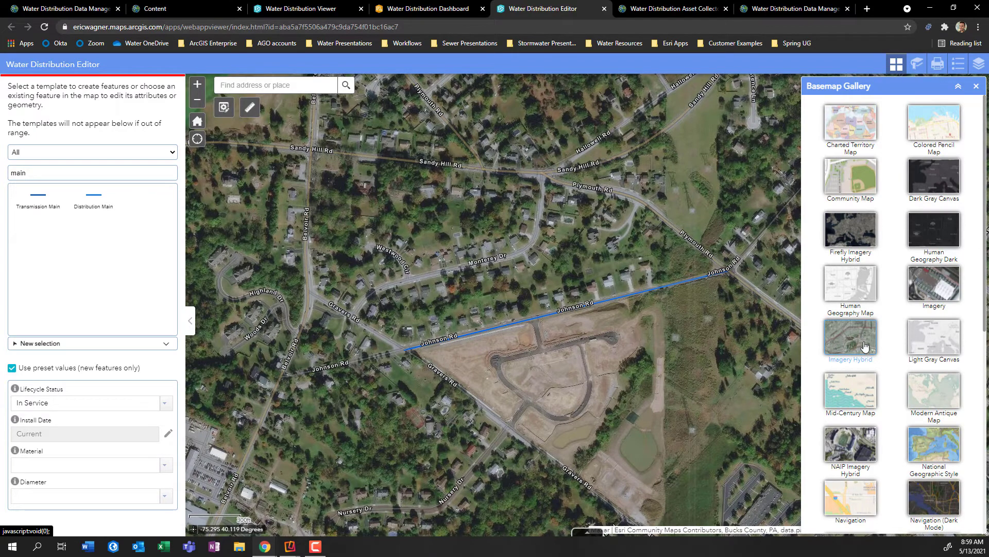
pyautogui.scroll(1, 756, 267)
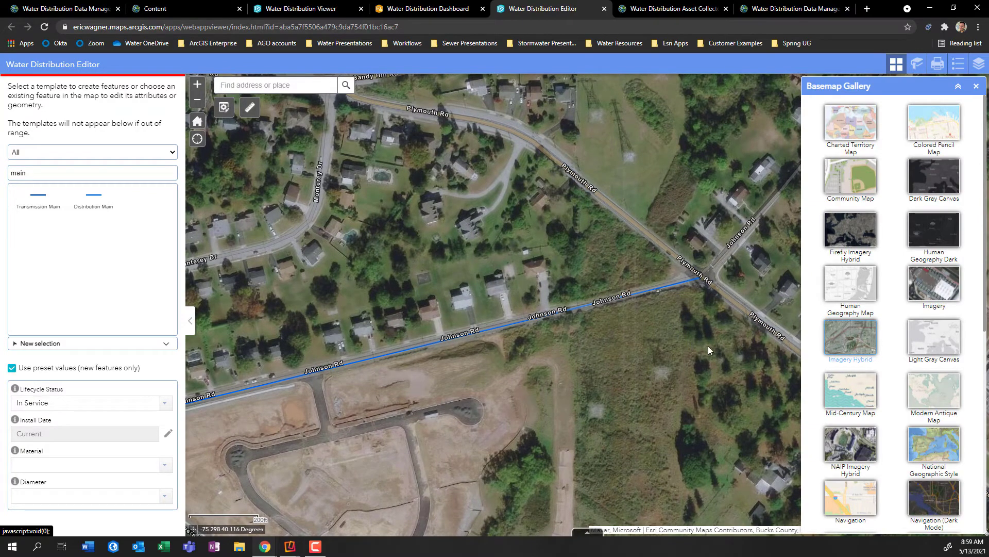
pyautogui.moveTo(708, 346); pyautogui.dragTo(578, 349)
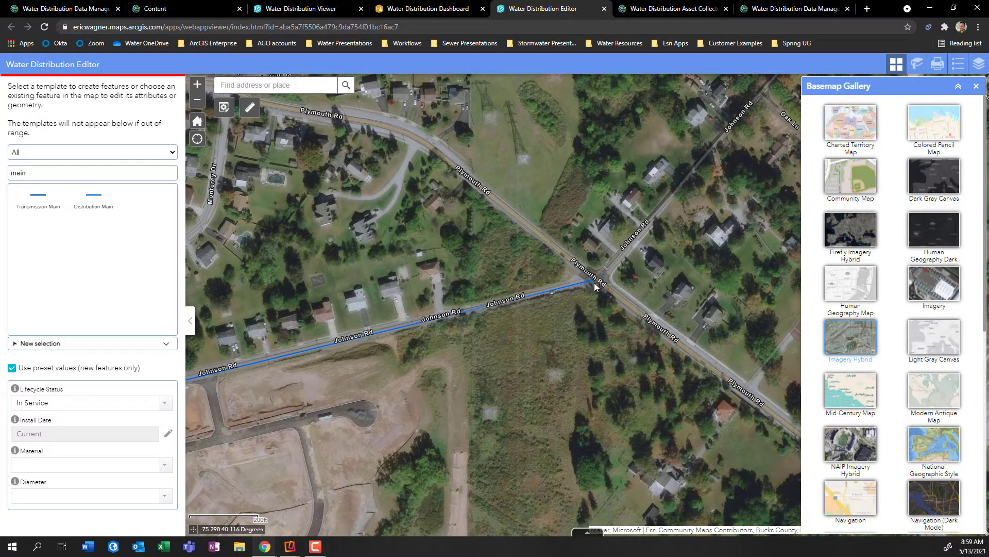
# Find the System Valve template and place a valve on the main's end at Plymouth Rd.
pyautogui.doubleClick(29, 174)
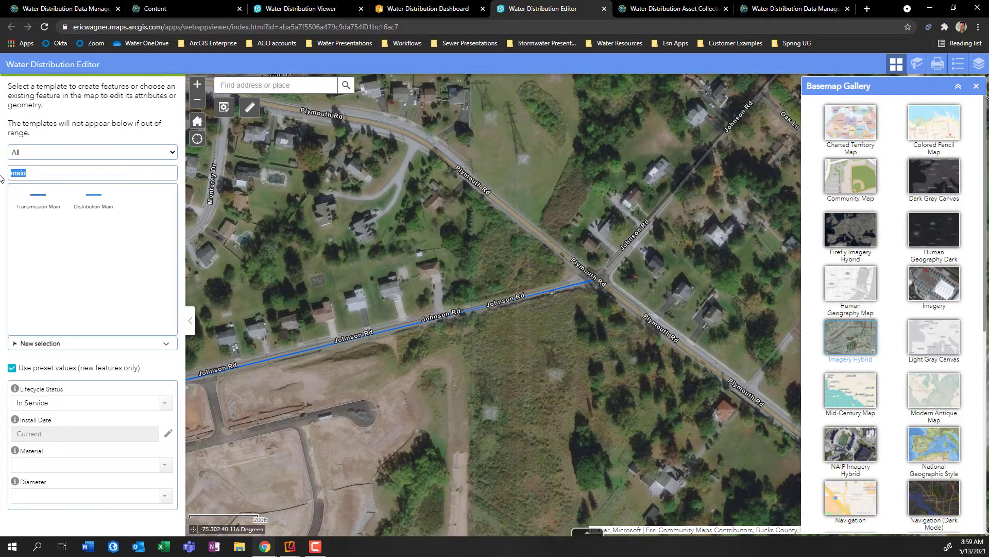
pyautogui.write('val')
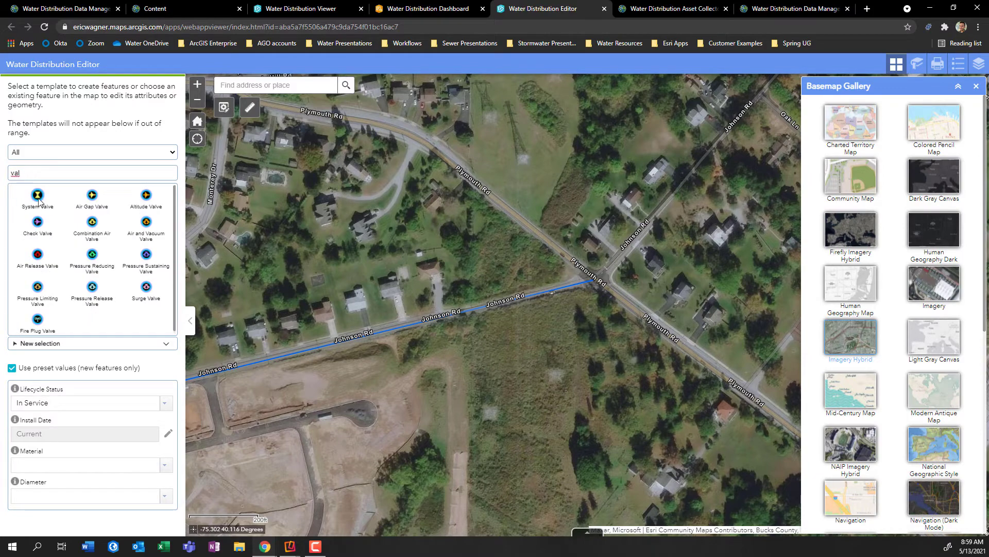
pyautogui.click(38, 197)
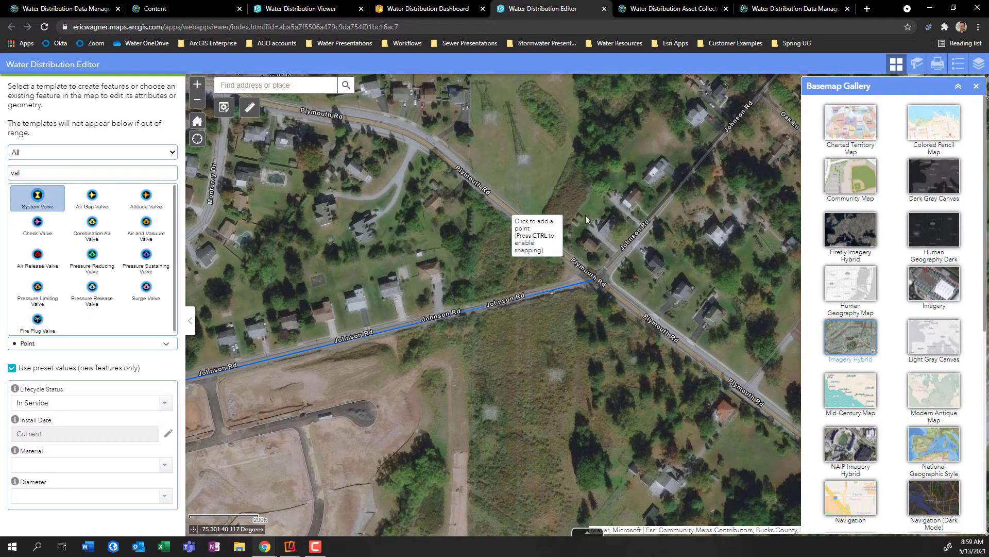
pyautogui.click(597, 284)
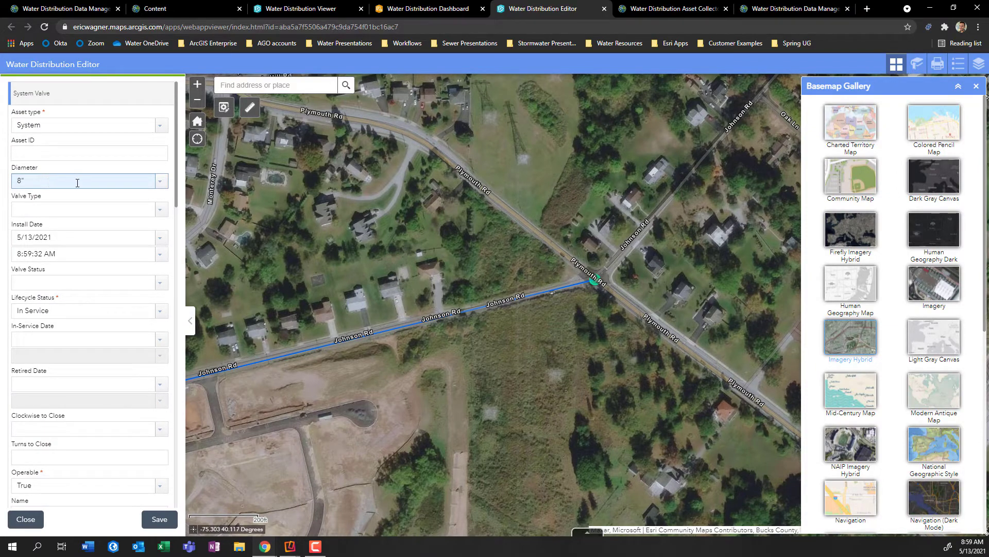
# Set the new system valve's diameter to 8" and valve type to Ball, and save the feature.
pyautogui.click(161, 212)
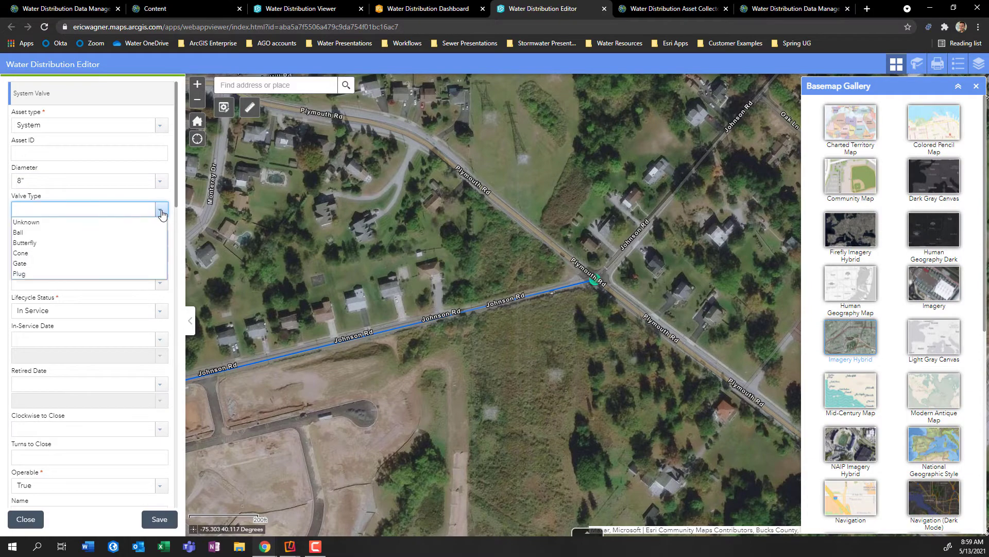
pyautogui.click(133, 232)
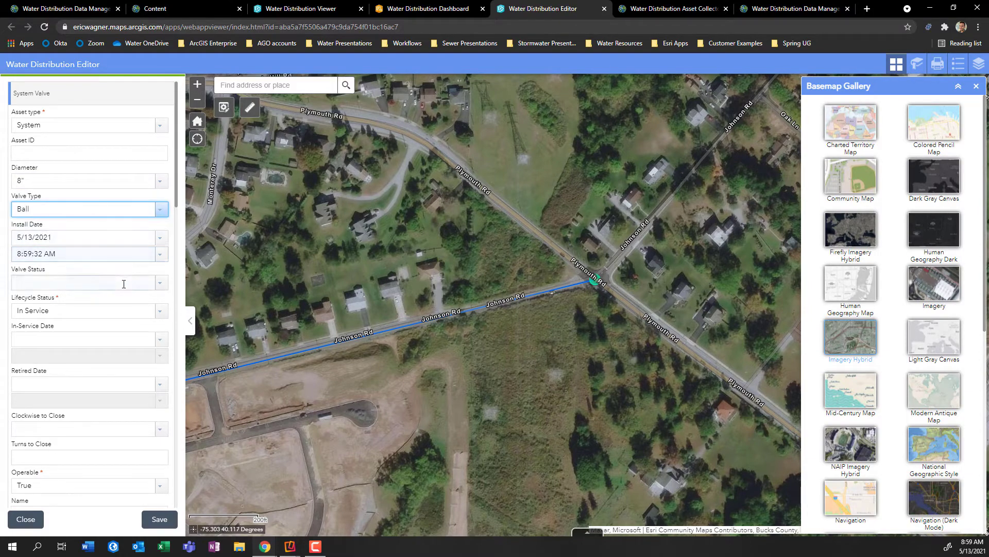
pyautogui.scroll(-5, 124, 284)
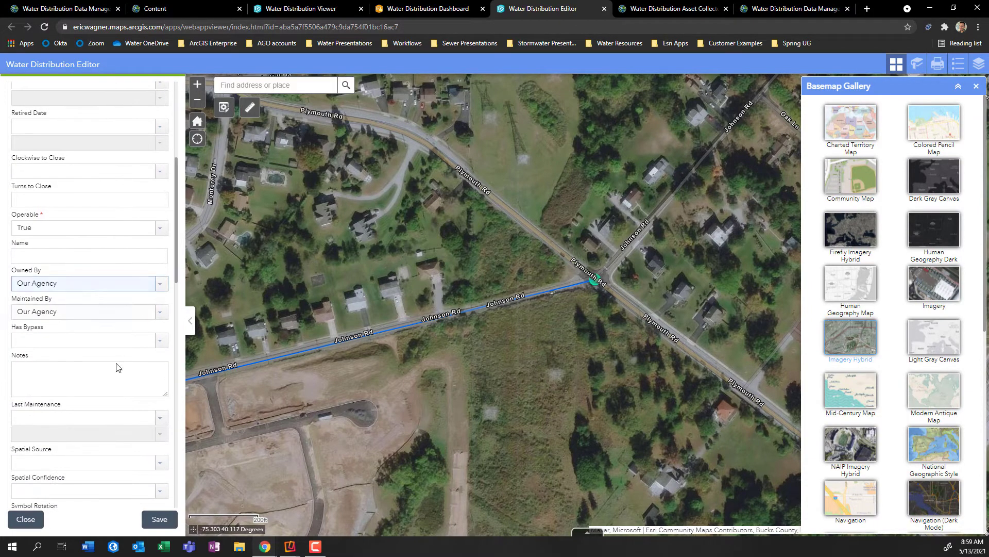
pyautogui.click(160, 520)
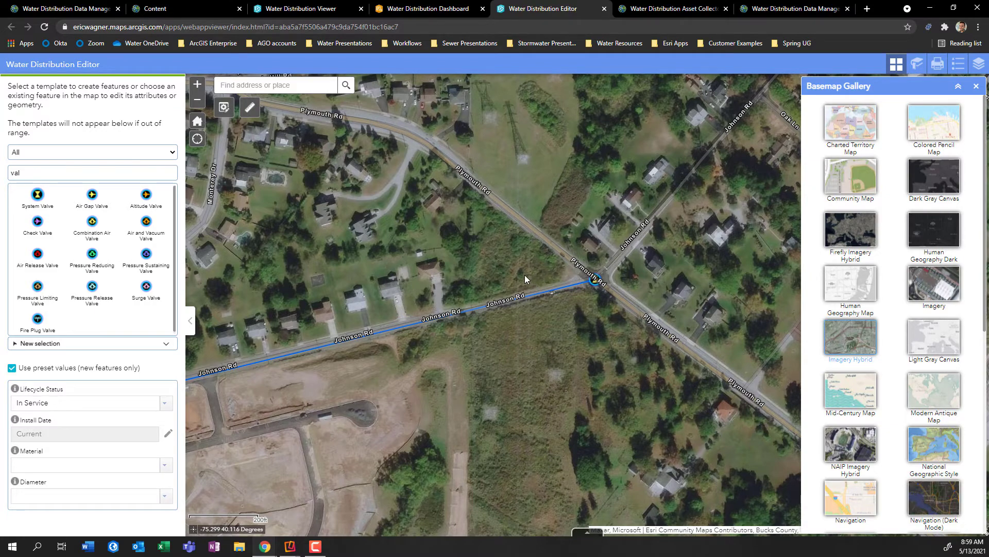
# Refresh the Water Distribution Dashboard and review its general figures and the water main charts.
pyautogui.click(428, 11)
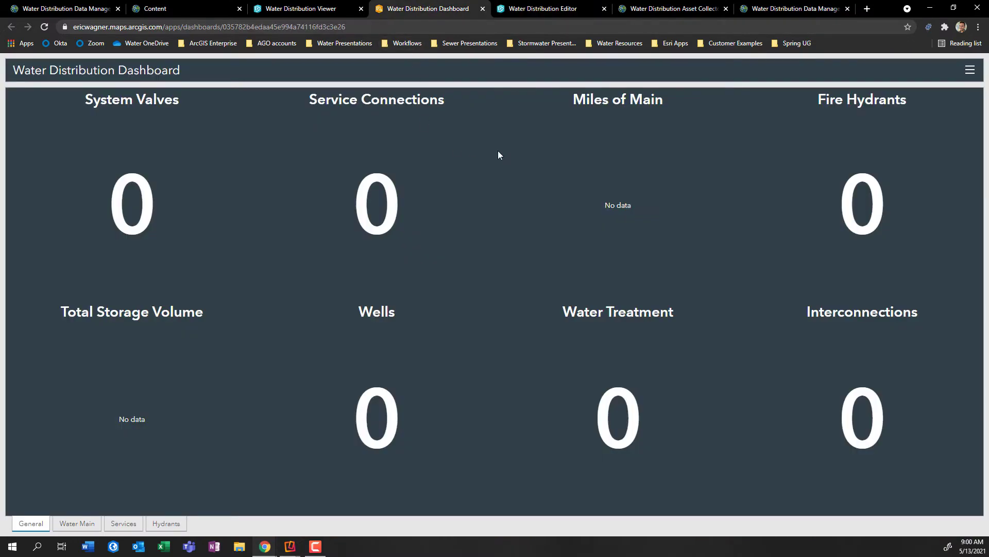
pyautogui.click(44, 26)
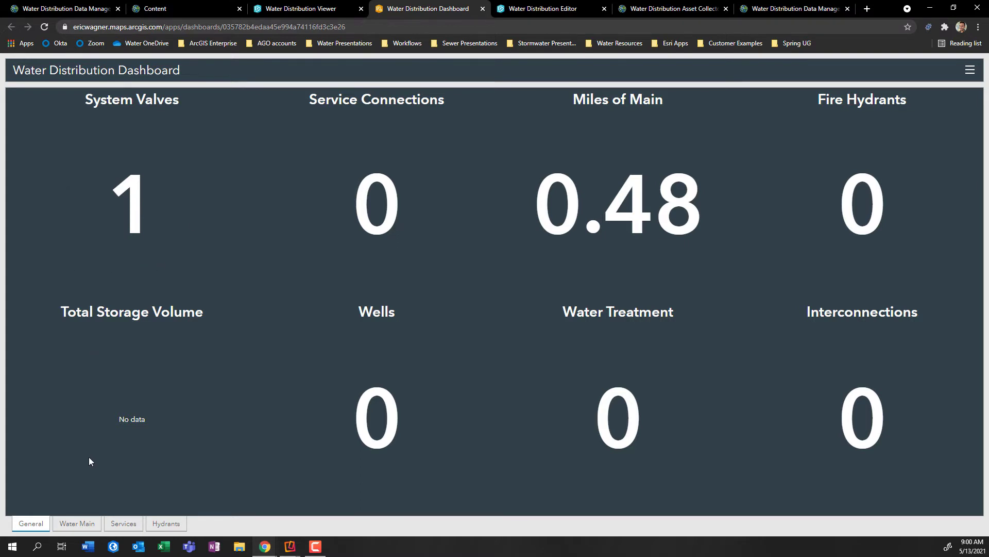
pyautogui.click(78, 526)
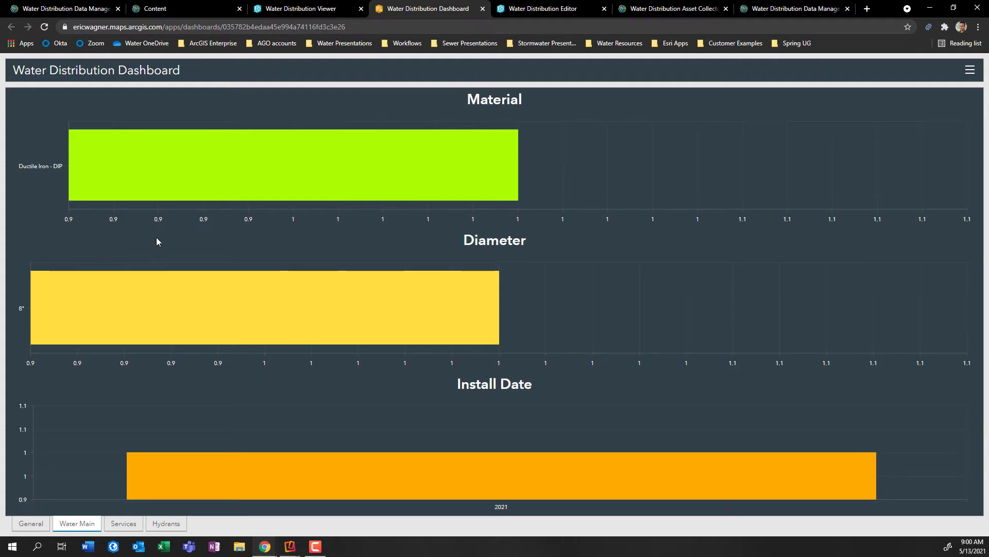
pyautogui.moveTo(248, 167)
# Reload the Water Distribution Viewer and show the new main and valve along Johnson Rd near Norristown.
pyautogui.click(286, 14)
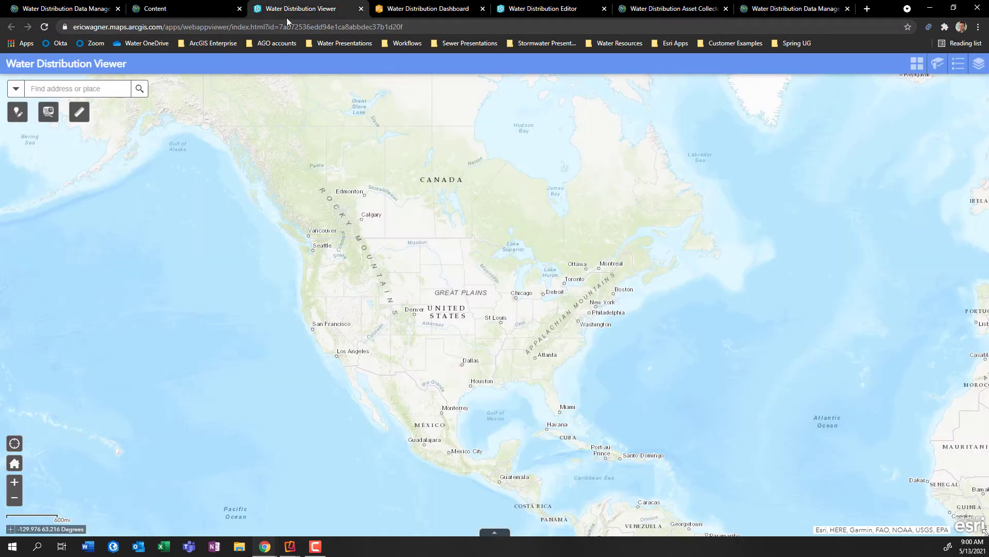
pyautogui.click(44, 27)
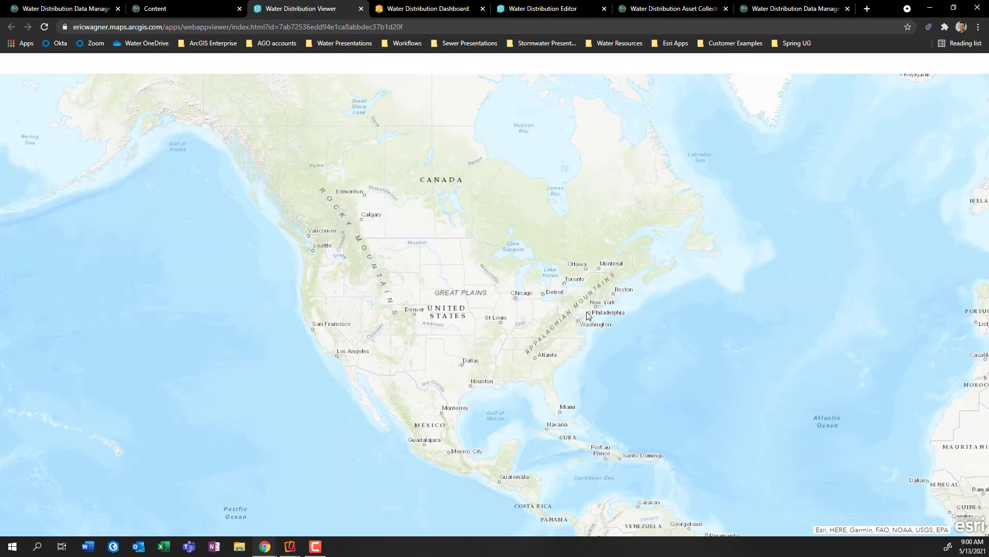
pyautogui.scroll(2, 586, 311)
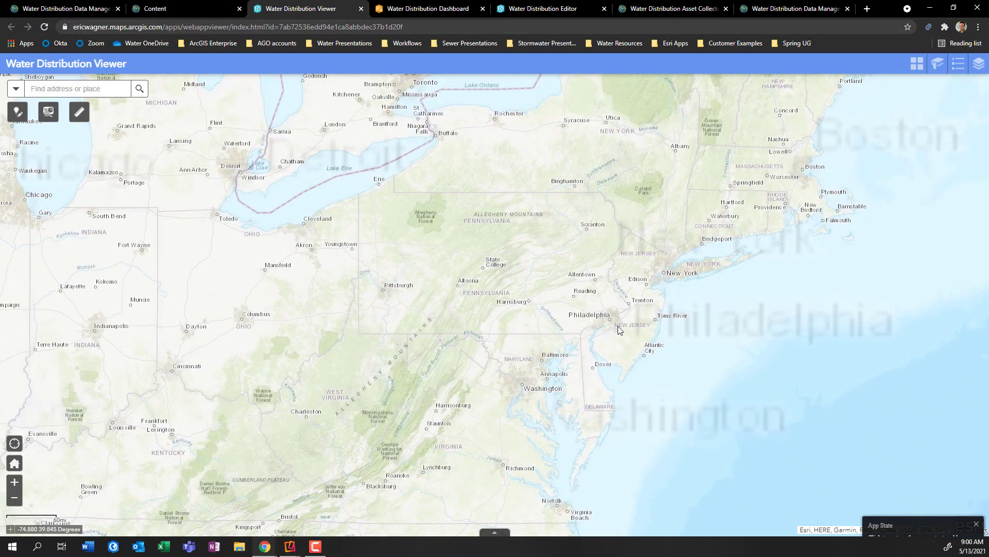
pyautogui.scroll(3, 608, 317)
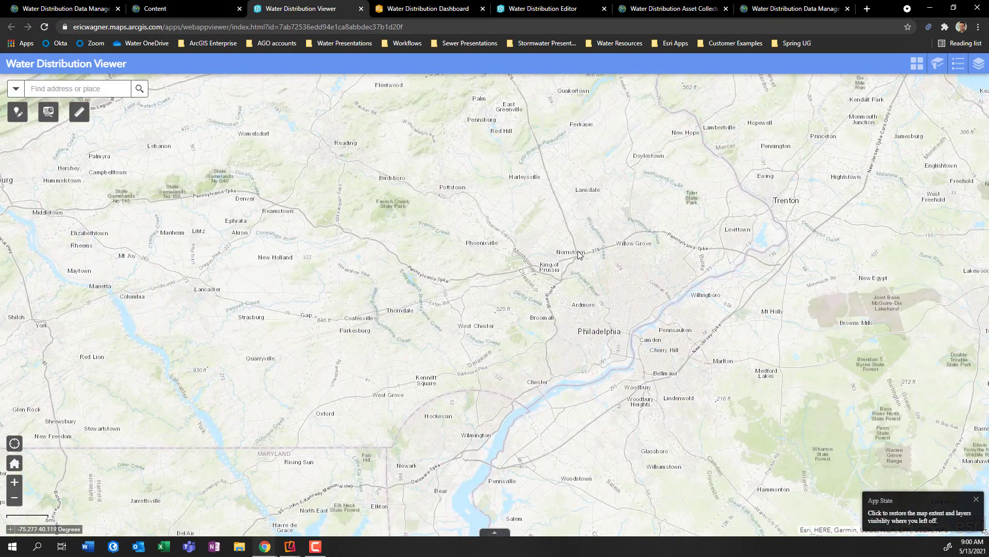
pyautogui.scroll(3, 577, 245)
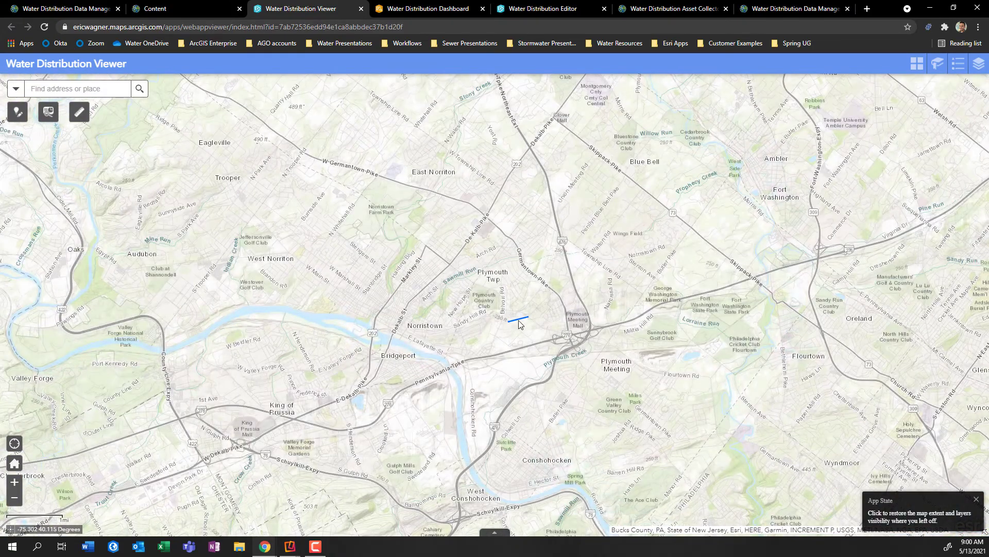
pyautogui.scroll(3, 519, 325)
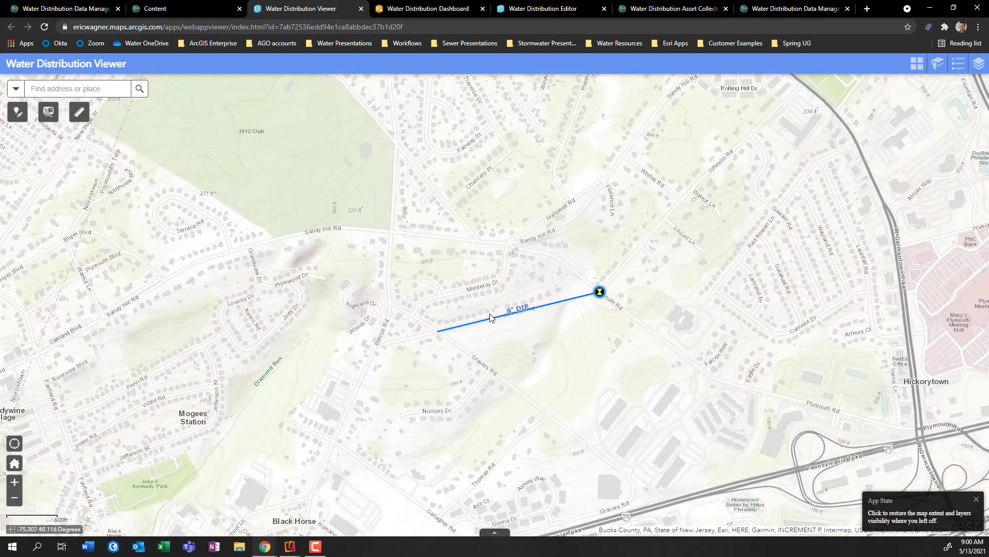
# Inspect the water main's attributes on the map and close its details.
pyautogui.click(587, 298)
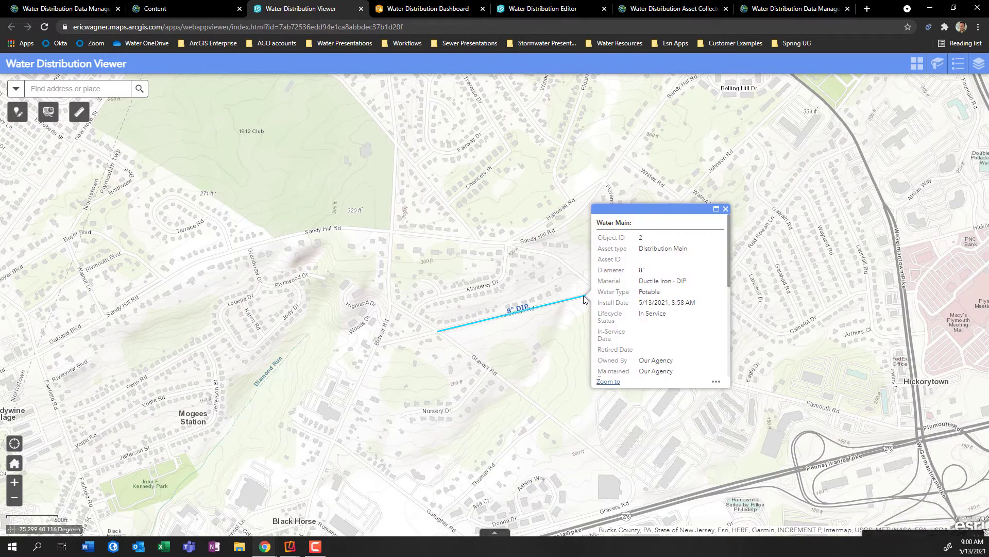
pyautogui.moveTo(639, 280); pyautogui.dragTo(686, 285)
pyautogui.click(725, 209)
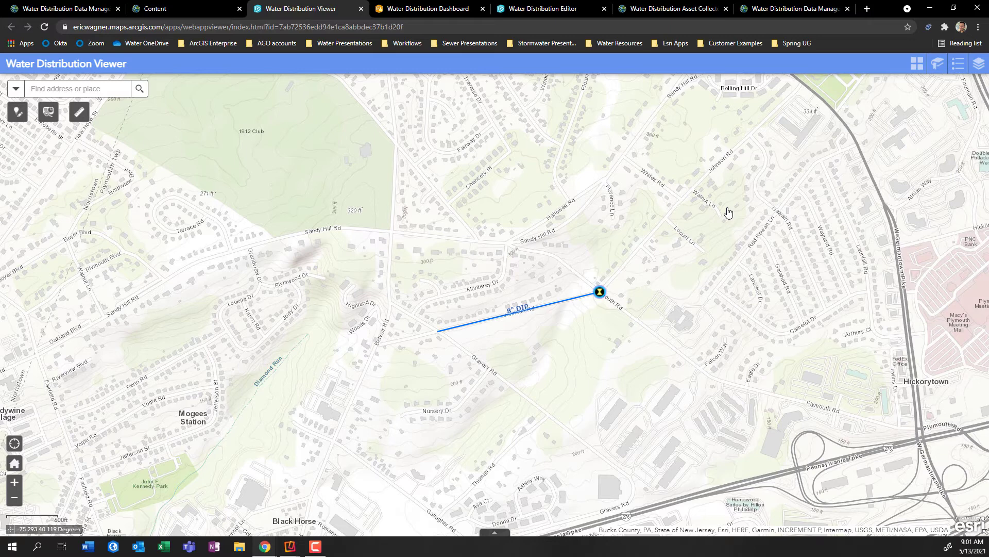
# Go from the Water Distribution Asset Collector item to the mirrored iPad and look through its map groups for Water Distribution Field Users.
pyautogui.click(678, 5)
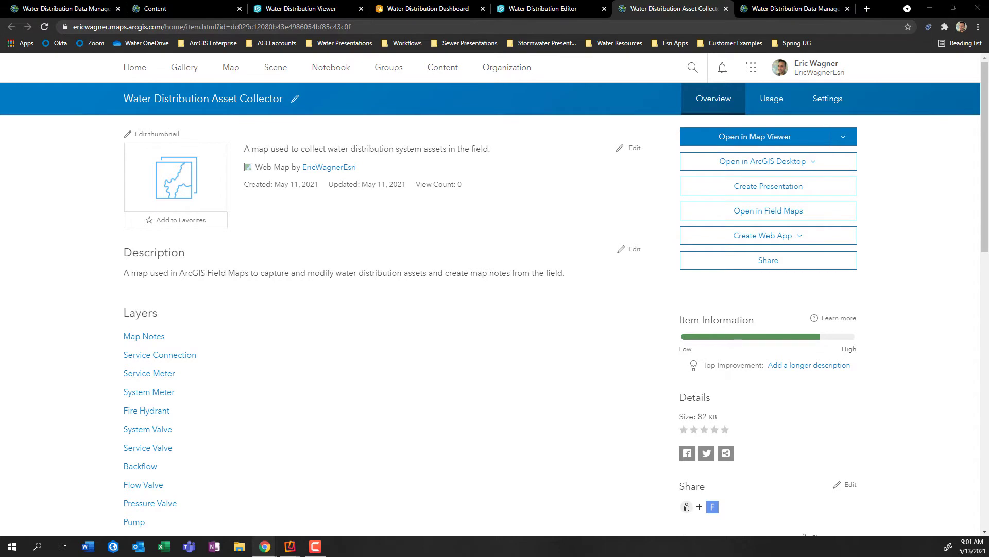
pyautogui.hotkey('alt', 'Tab')
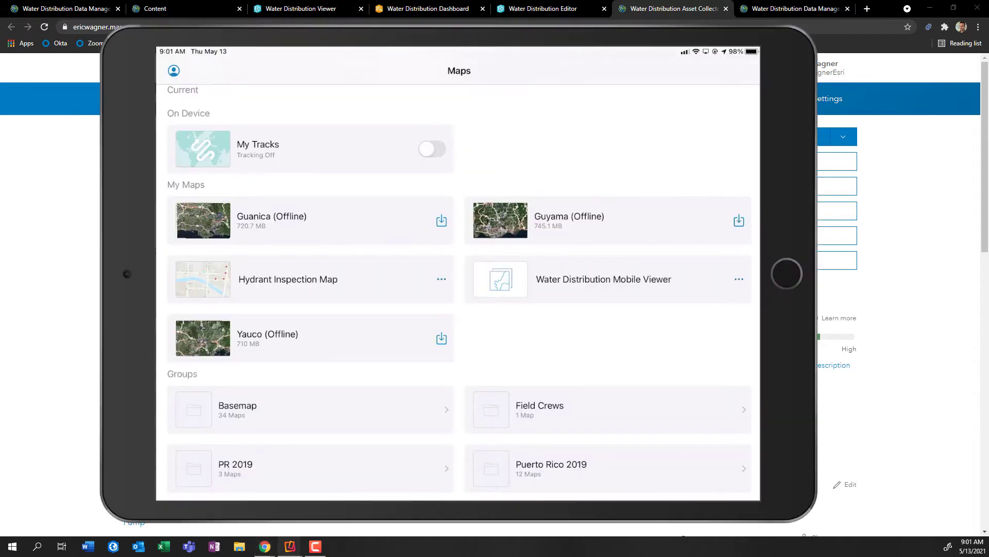
pyautogui.moveTo(618, 354); pyautogui.dragTo(645, 175)
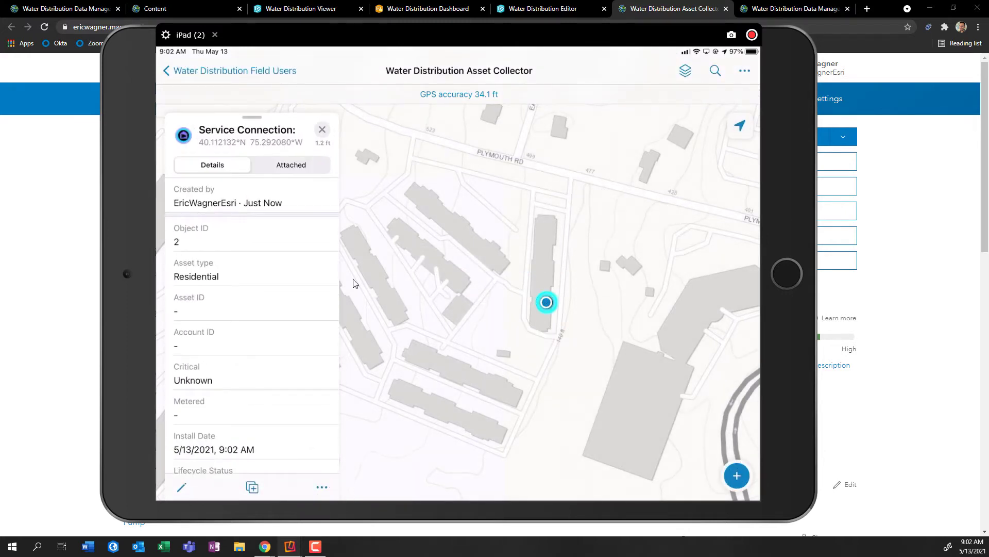
# Reload the Water Distribution Viewer and show the field-collected service connection on the building south of Plymouth Rd.
pyautogui.click(315, 7)
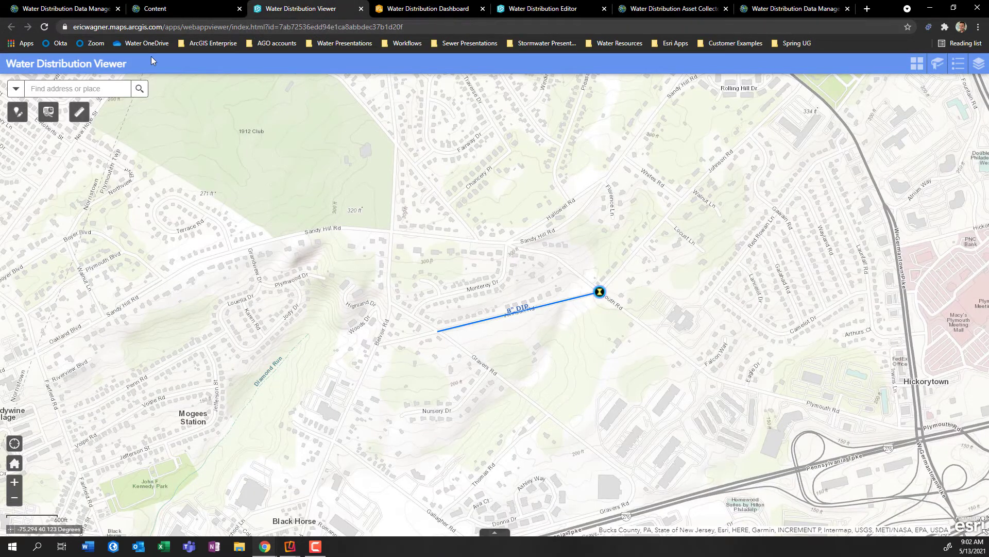
pyautogui.click(45, 29)
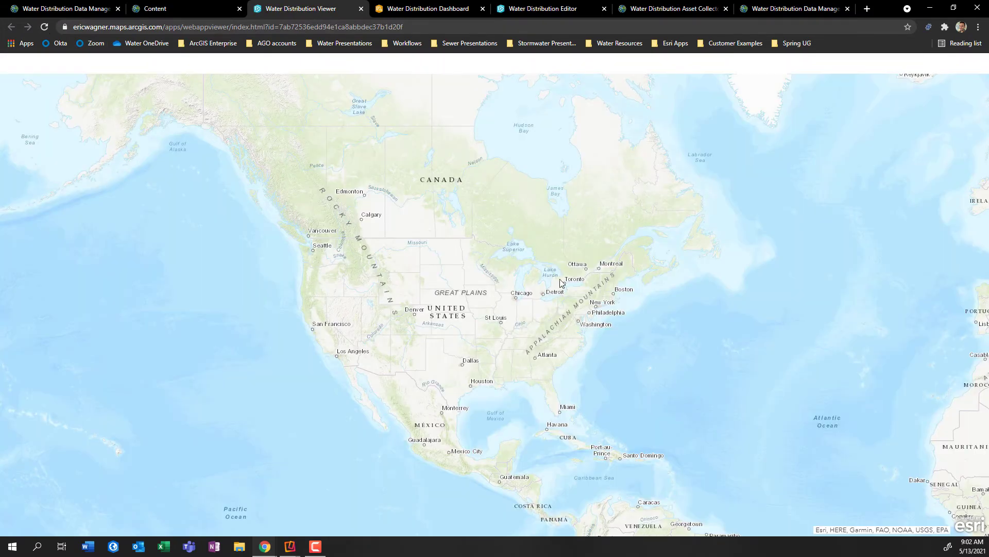
pyautogui.scroll(4, 588, 311)
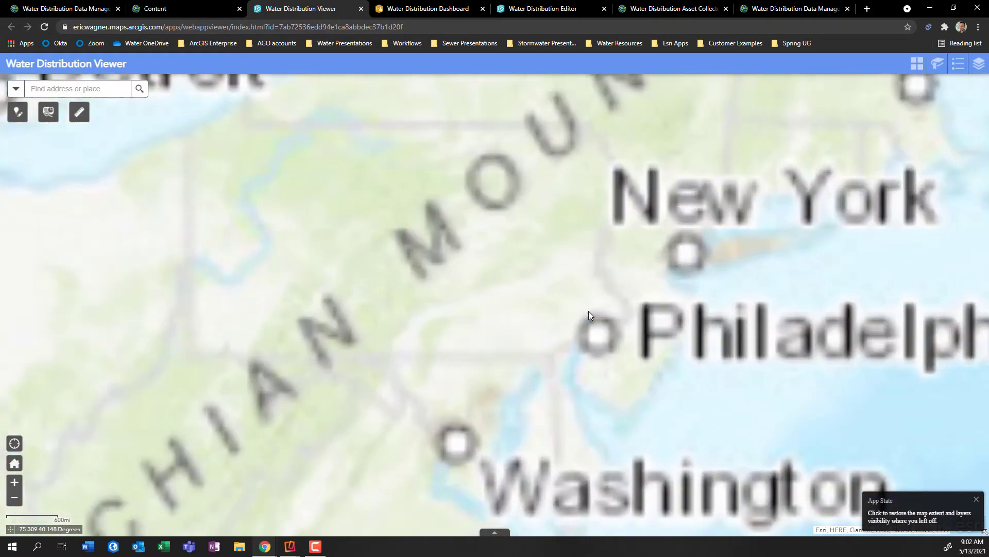
pyautogui.scroll(3, 588, 311)
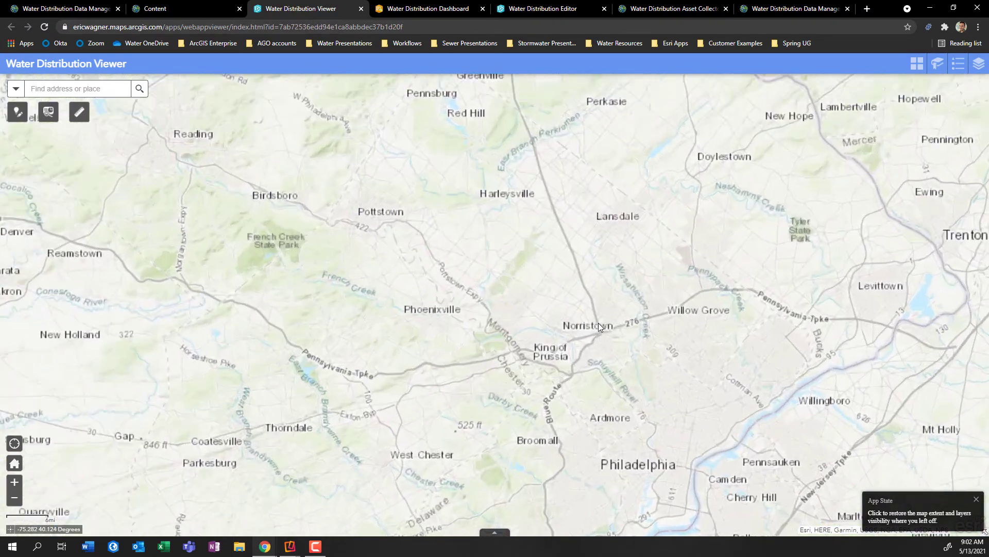
pyautogui.scroll(4, 599, 323)
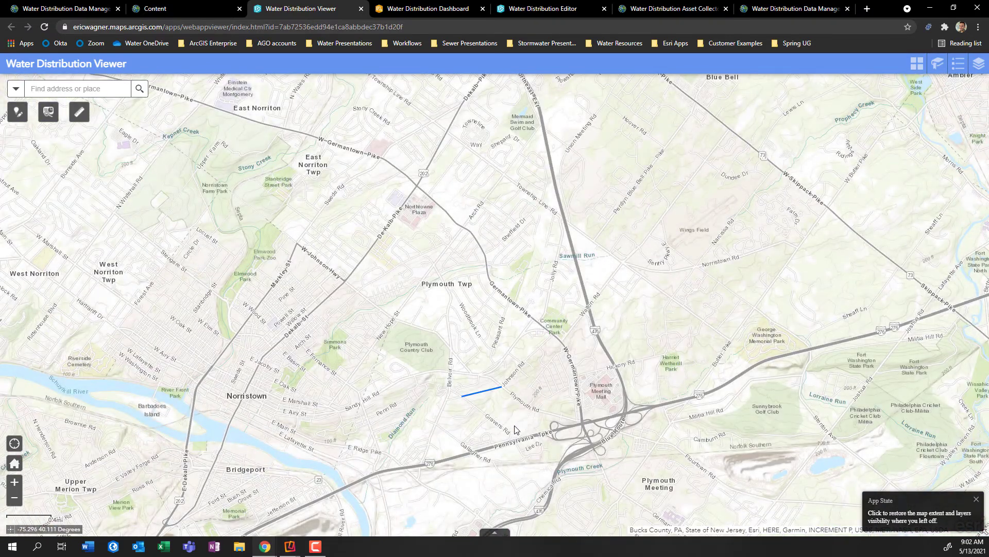
pyautogui.scroll(3, 515, 429)
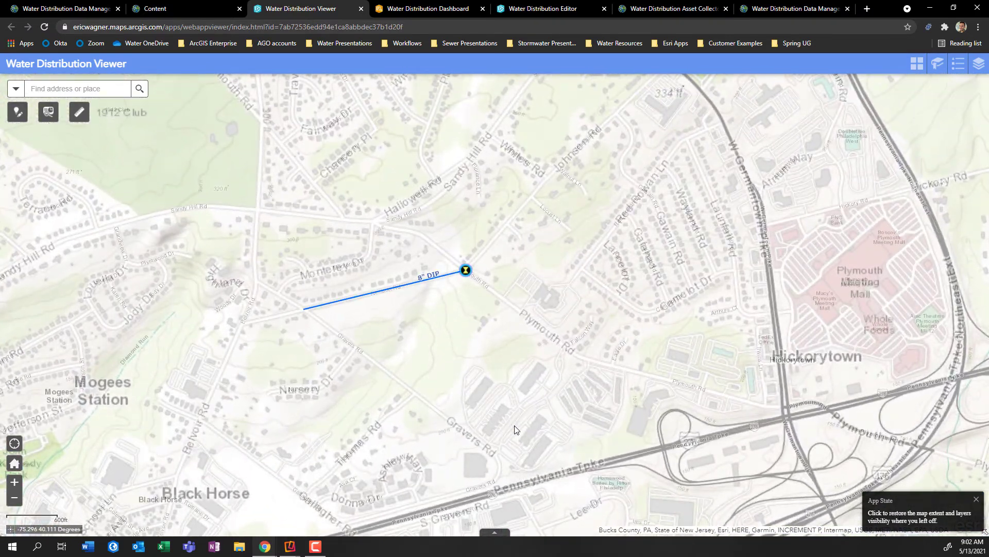
pyautogui.scroll(2, 595, 422)
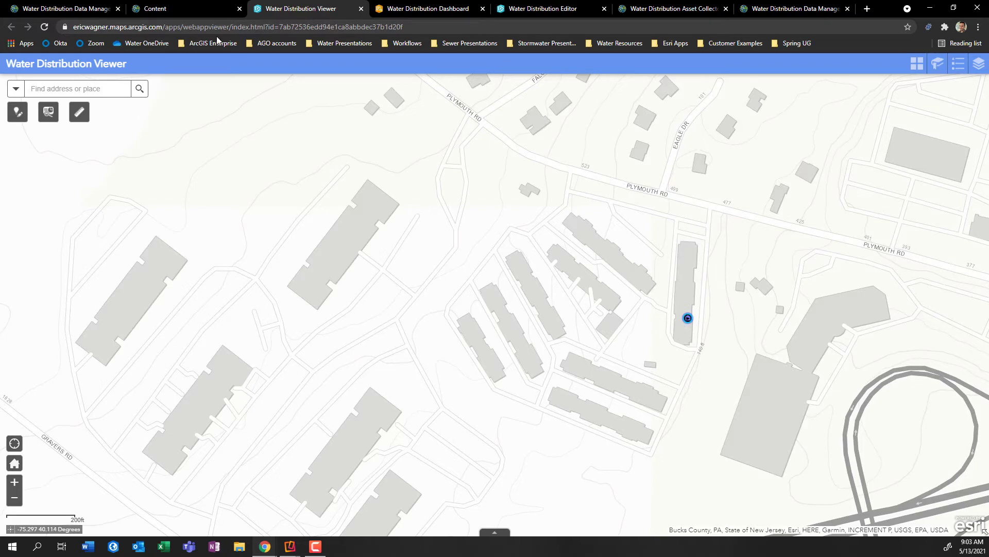
# Find the Water Distribution Data Manager project package in the solution's content and open it in ArcGIS Pro.
pyautogui.click(216, 8)
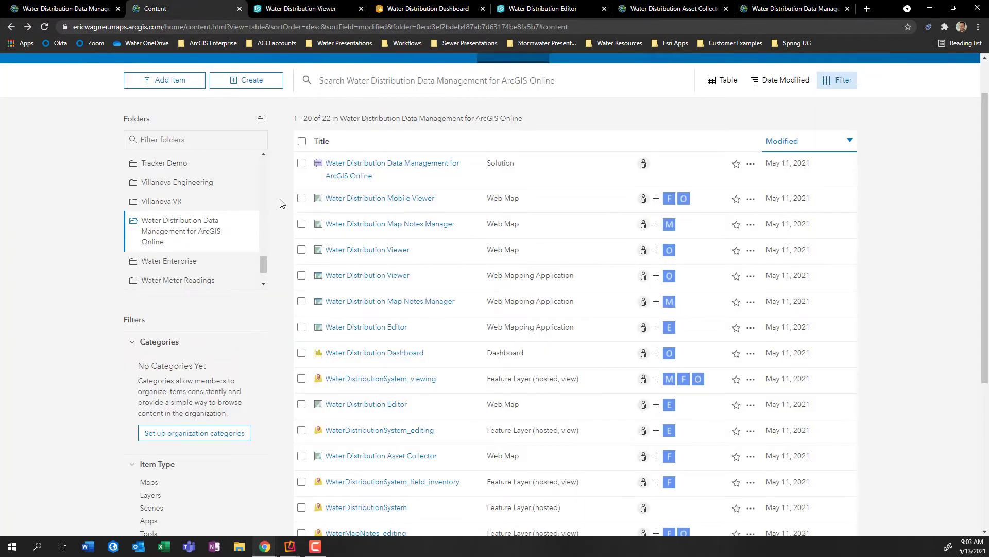
pyautogui.scroll(-5, 282, 202)
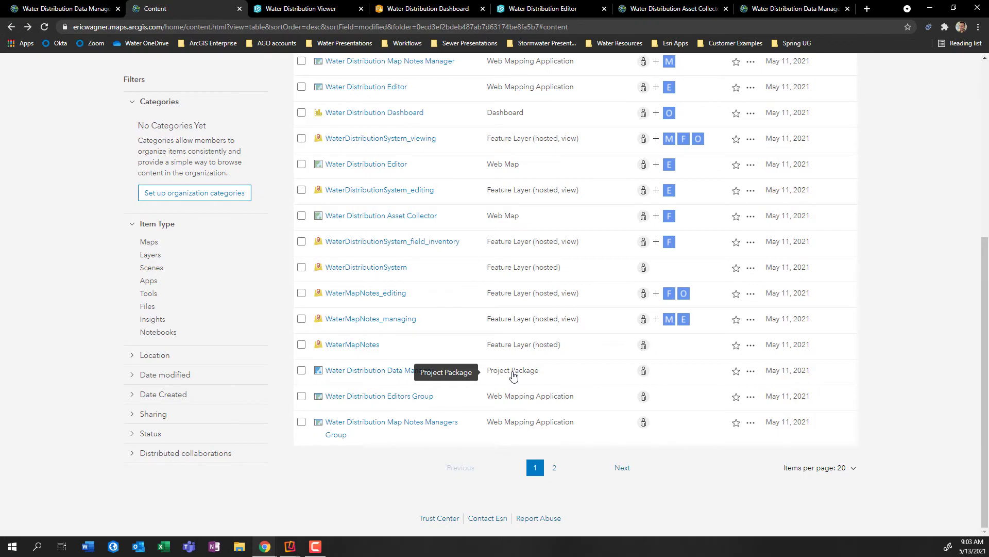
pyautogui.click(799, 9)
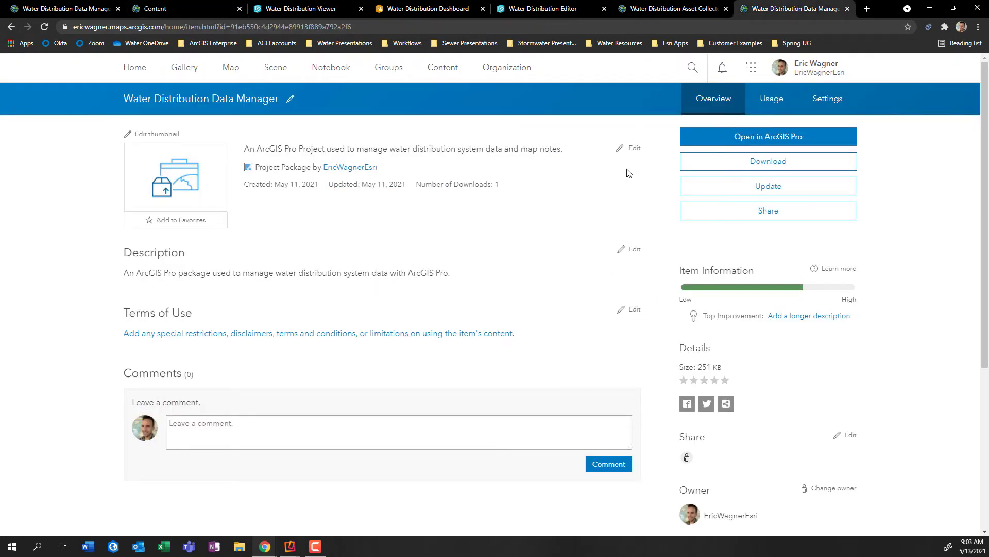
pyautogui.click(732, 140)
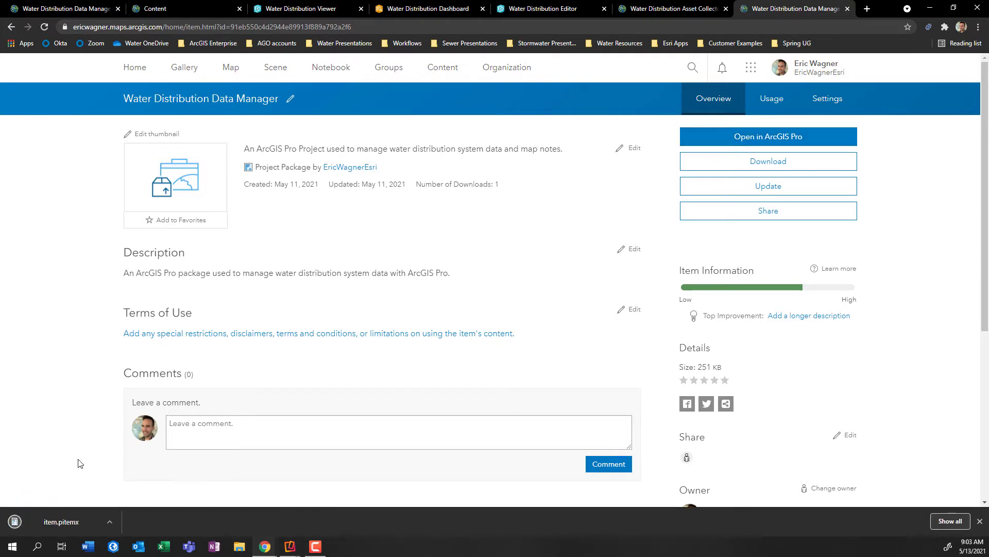
pyautogui.click(63, 521)
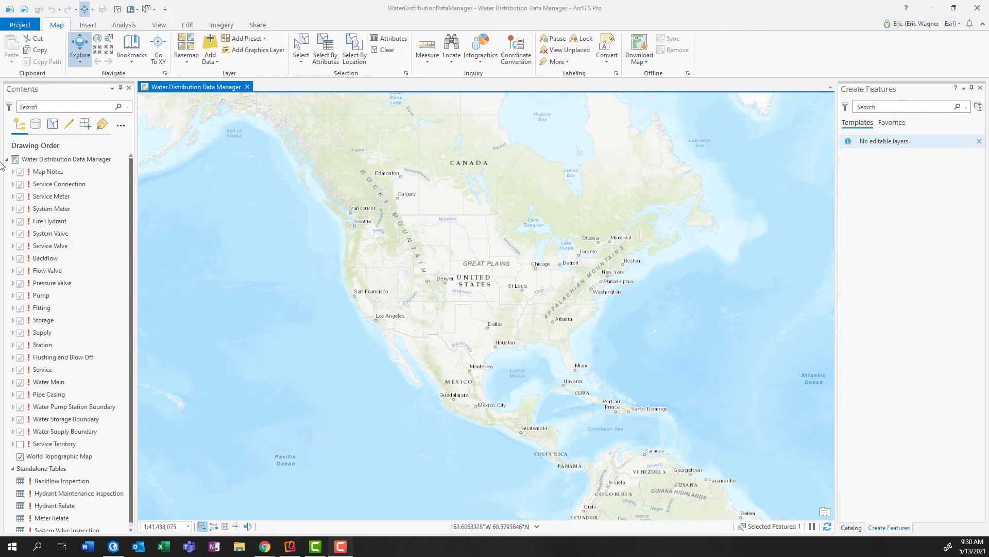
# Repair the Map Notes layer's data source with Map Notes from WaterMapNotes_managing in the Water Distribution Data Management for ArcGIS Online folder.
pyautogui.click(37, 196)
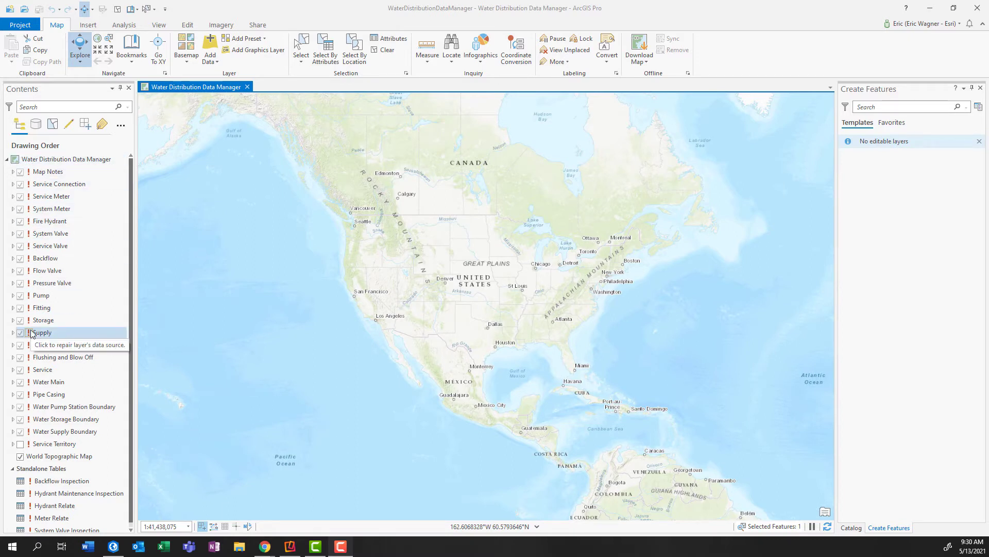
pyautogui.click(29, 176)
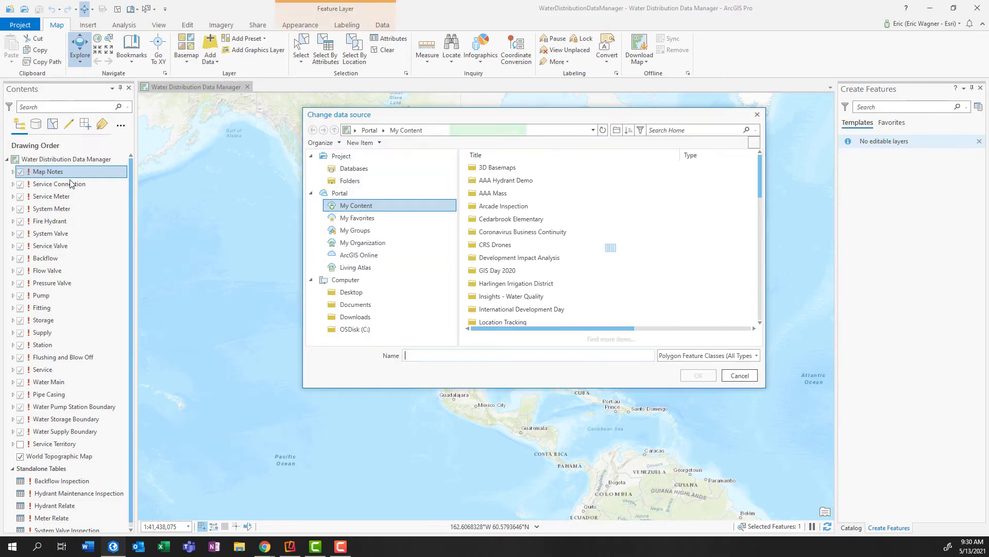
pyautogui.scroll(-9, 522, 257)
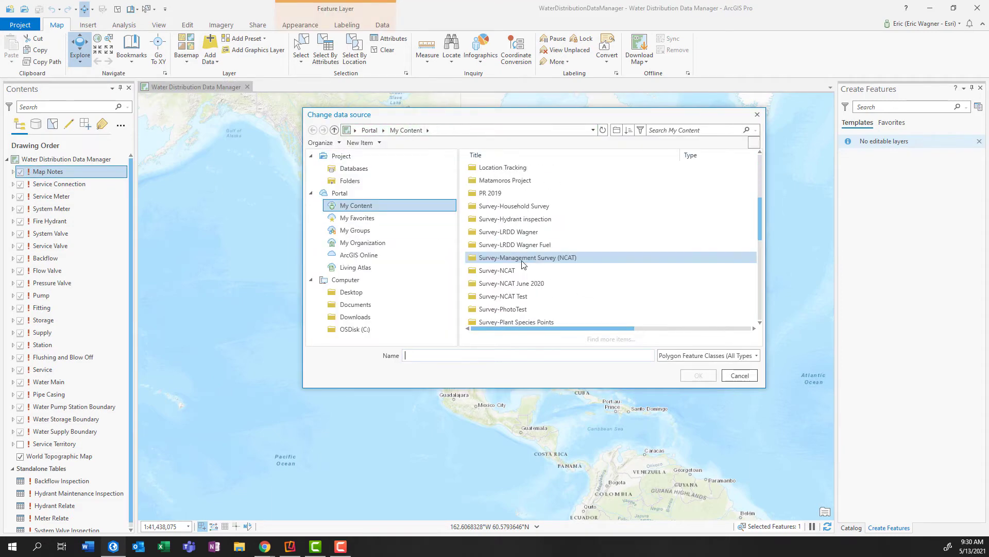
pyautogui.scroll(-3, 521, 260)
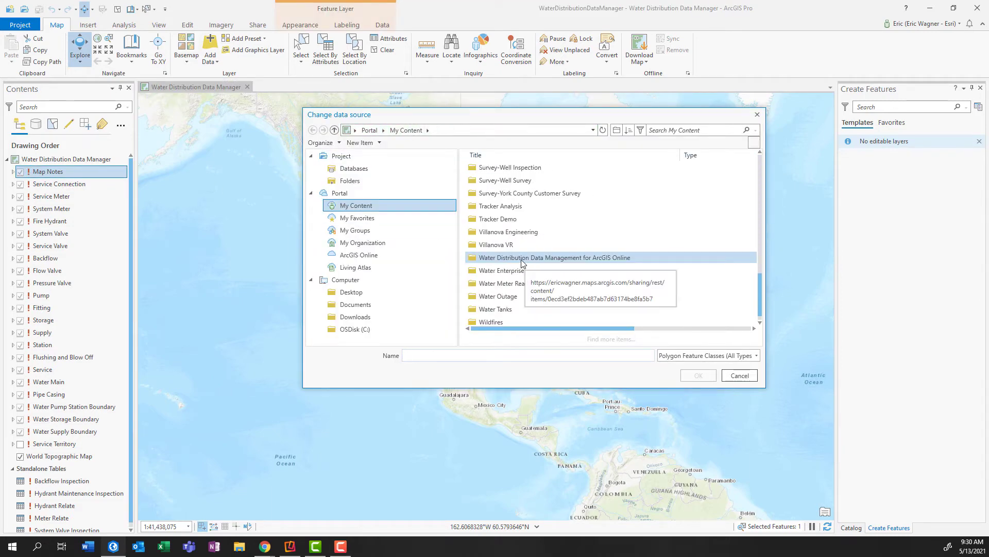
pyautogui.doubleClick(521, 259)
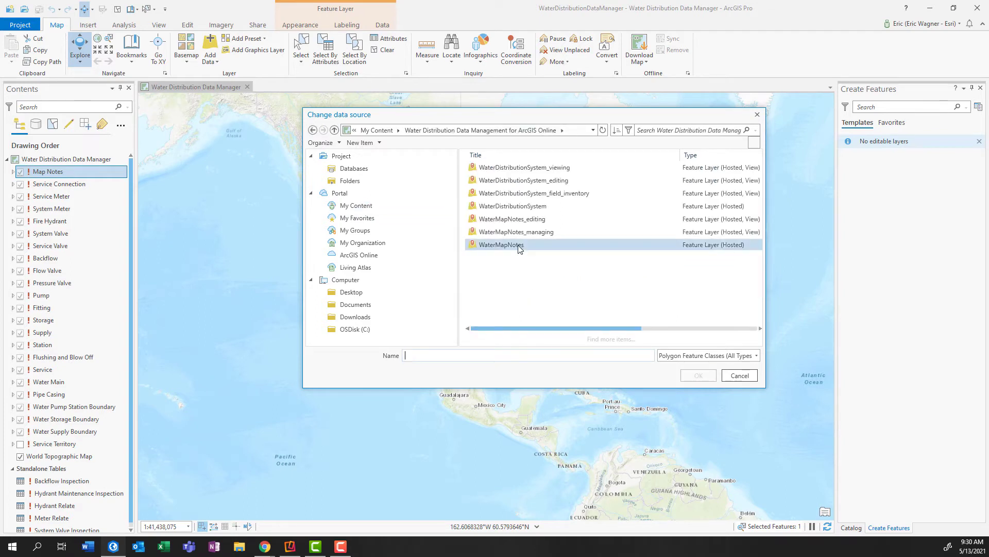
pyautogui.click(539, 233)
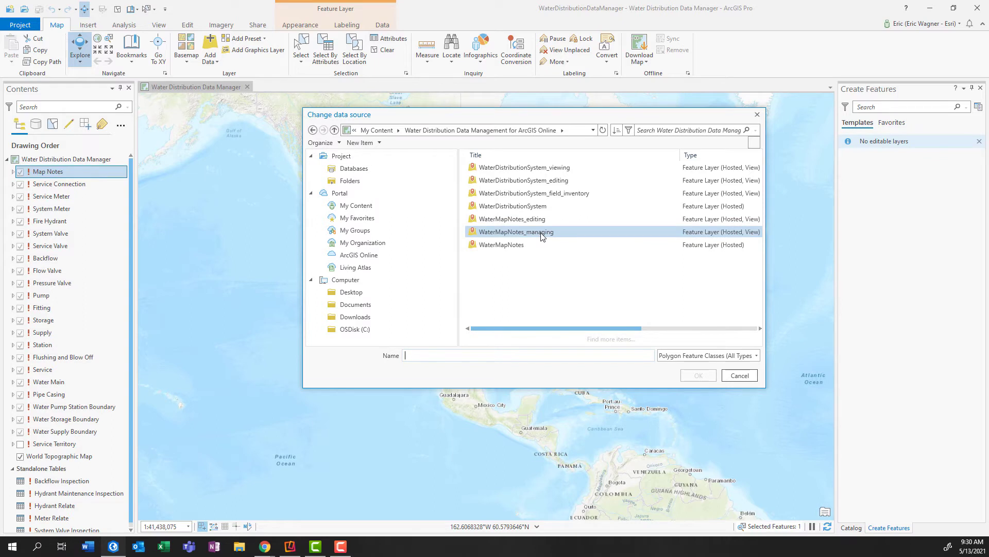
pyautogui.doubleClick(541, 233)
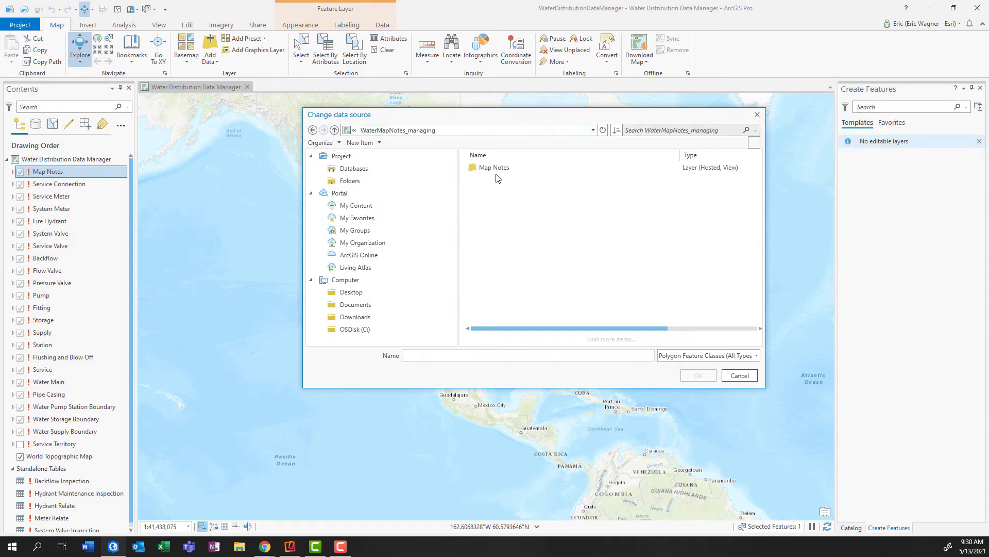
pyautogui.click(495, 170)
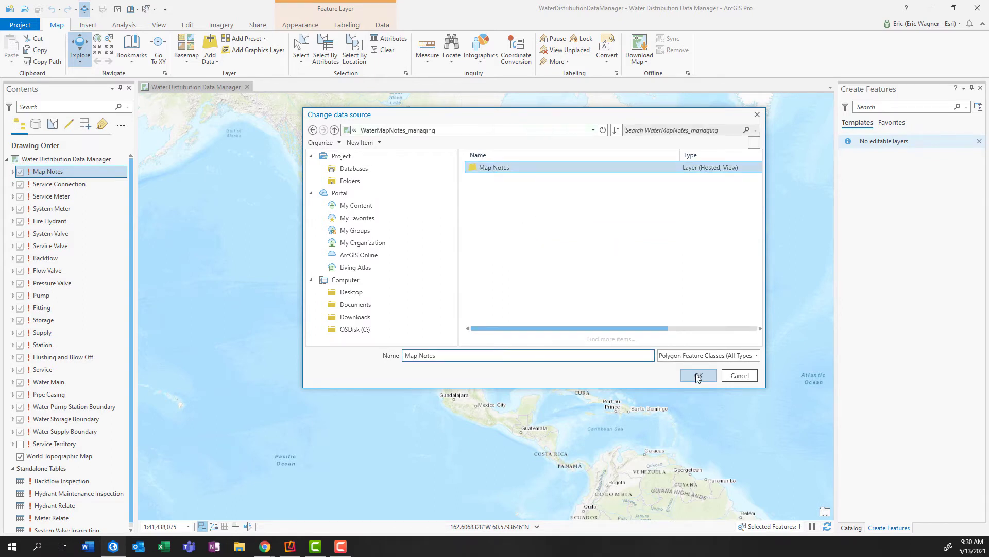
pyautogui.click(698, 375)
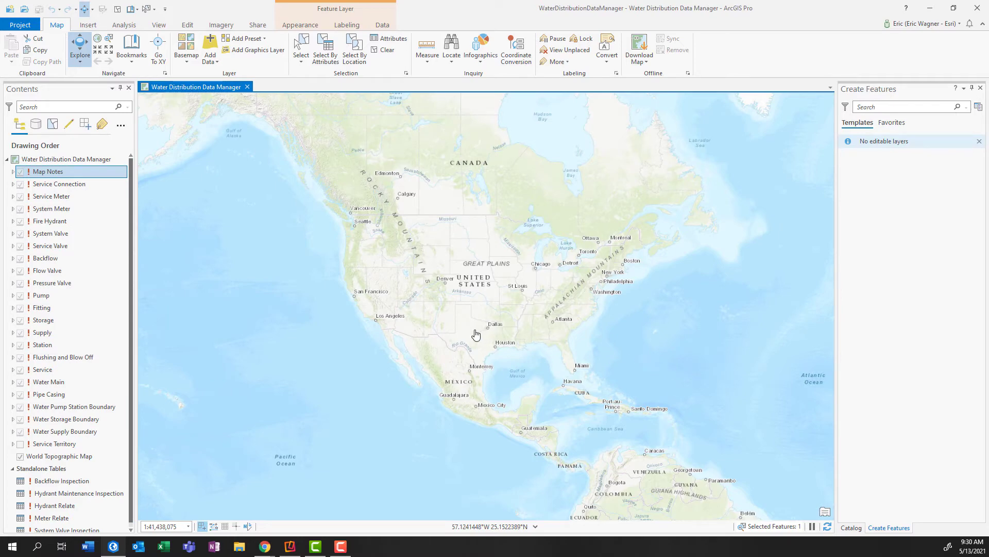
# Repair the Service Connection layer's data source with the Service Connection layer from WaterDistributionSystem_editing in the same portal folder.
pyautogui.click(30, 185)
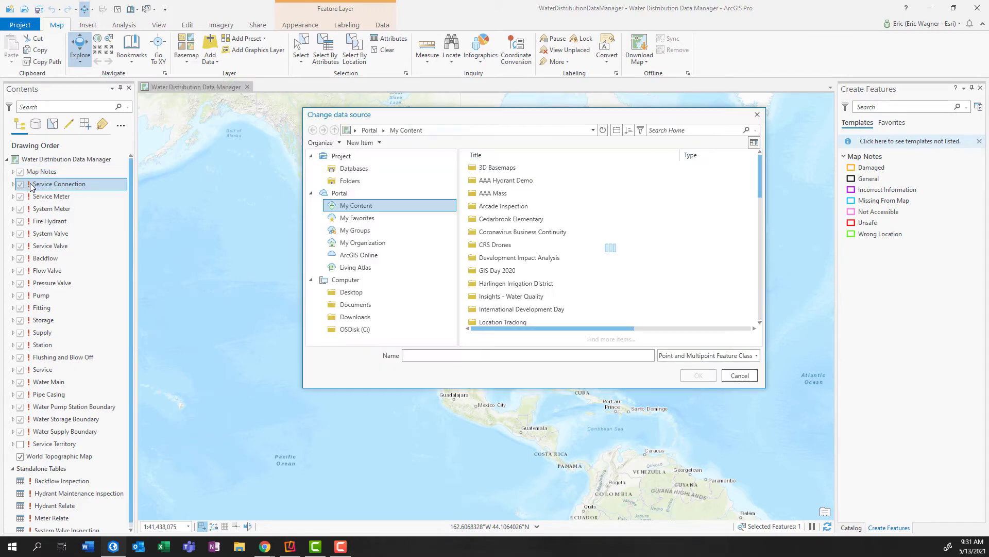
pyautogui.scroll(-15, 536, 252)
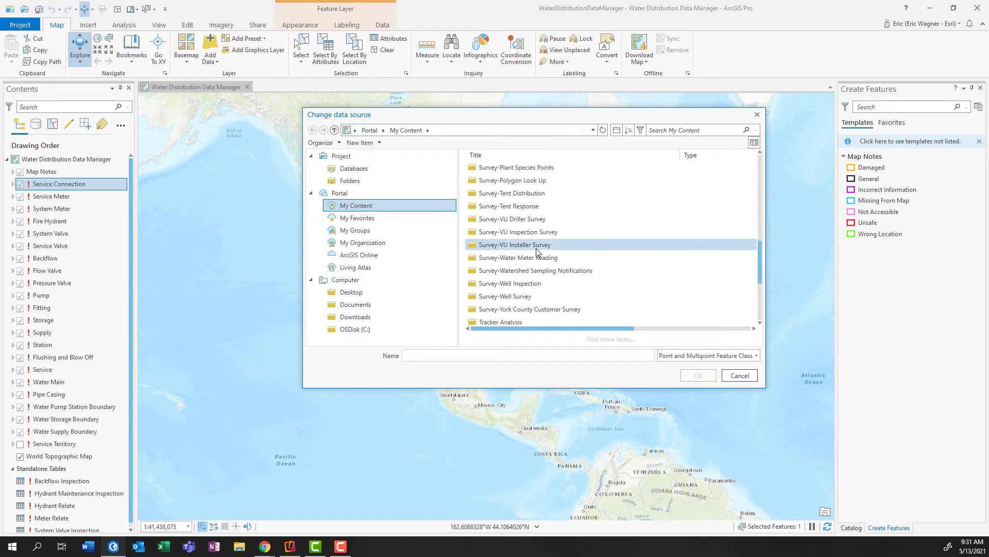
pyautogui.scroll(-3, 536, 251)
pyautogui.click(555, 246)
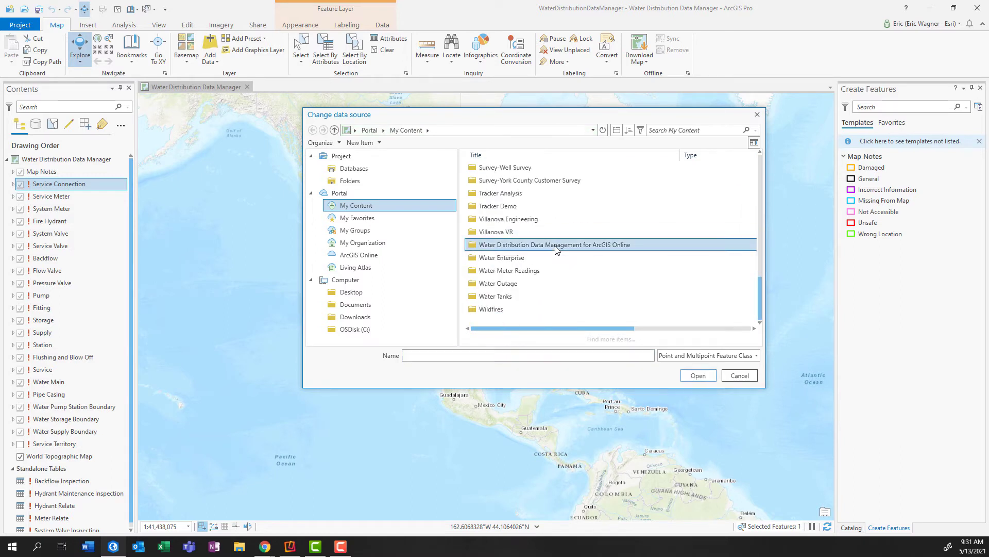
pyautogui.doubleClick(555, 245)
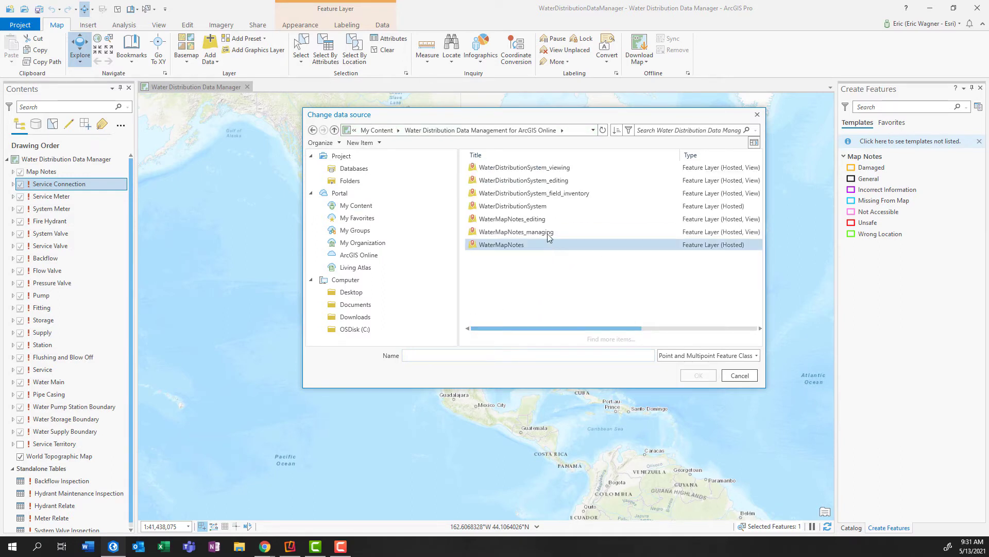
pyautogui.doubleClick(563, 181)
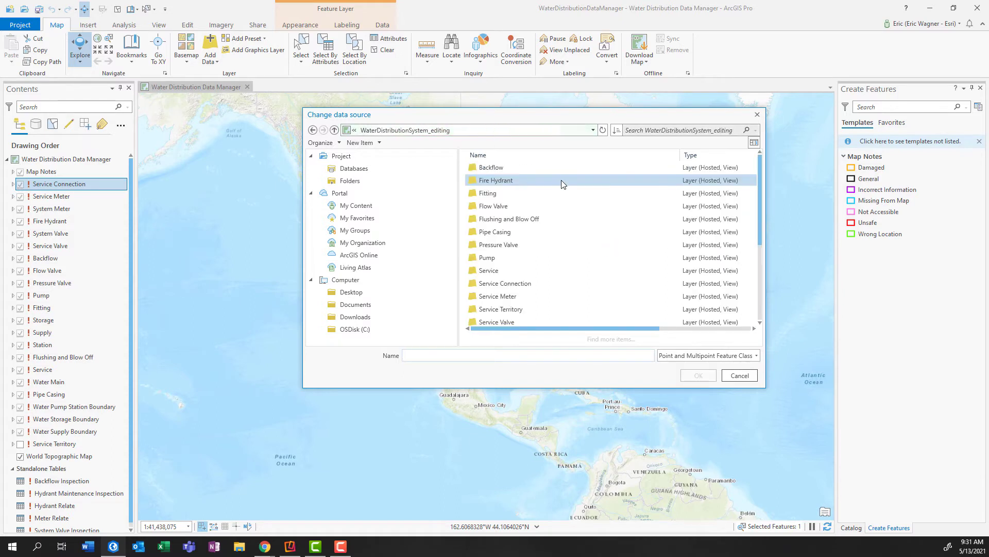
pyautogui.click(546, 284)
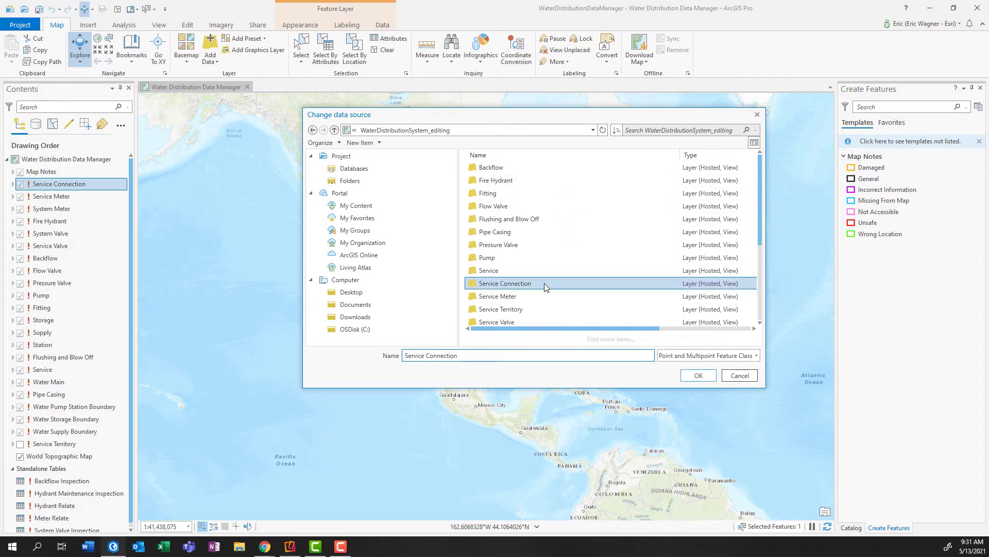
pyautogui.click(701, 375)
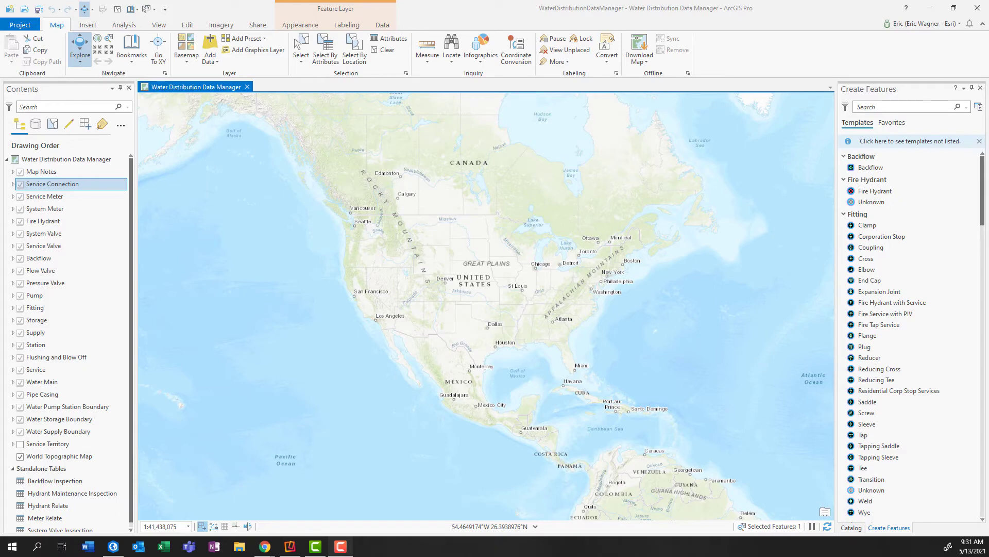
# Show the water main and valve along Johnson Rd and the service connection on the building south of Plymouth Rd.
pyautogui.scroll(5, 615, 289)
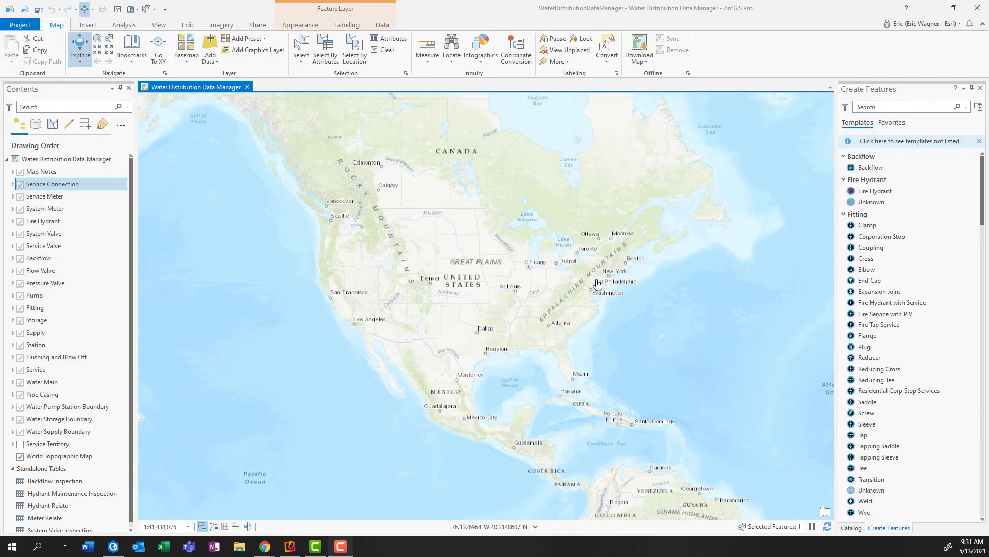
pyautogui.scroll(5, 619, 288)
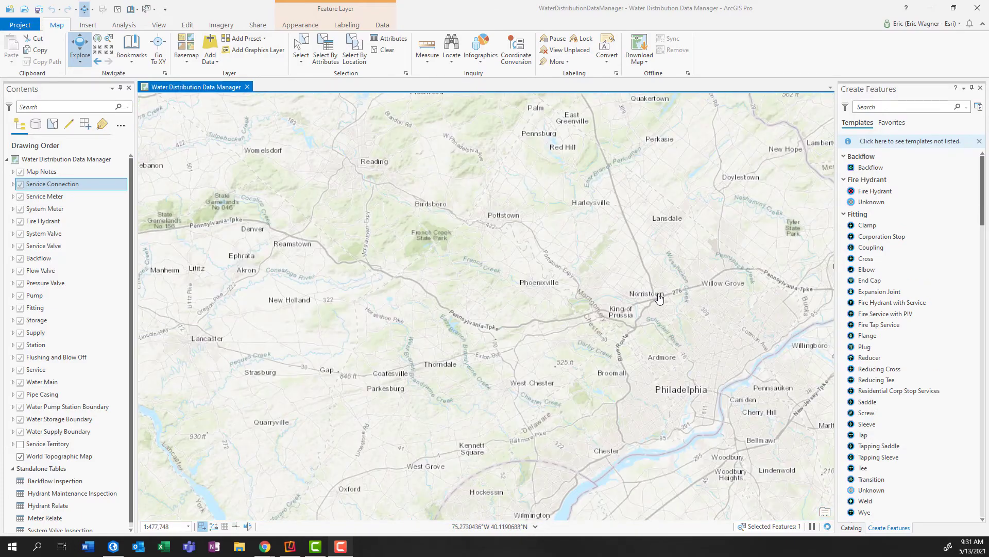
pyautogui.scroll(3, 657, 296)
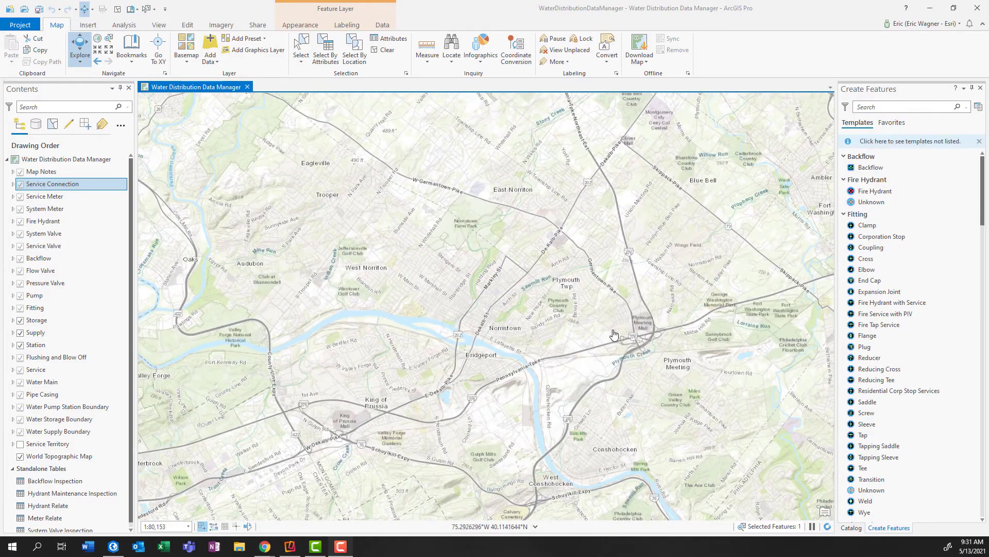
pyautogui.scroll(4, 611, 335)
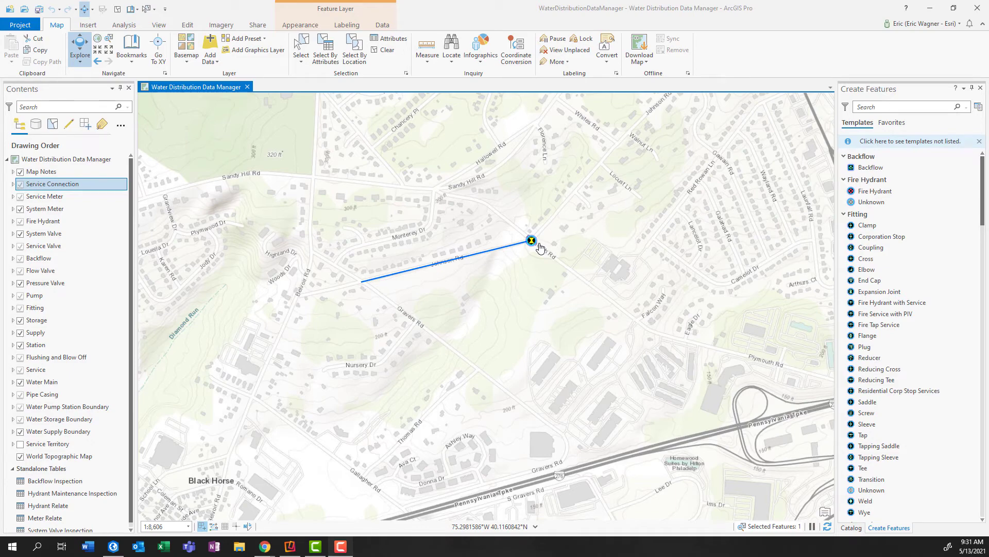
pyautogui.scroll(5, 699, 378)
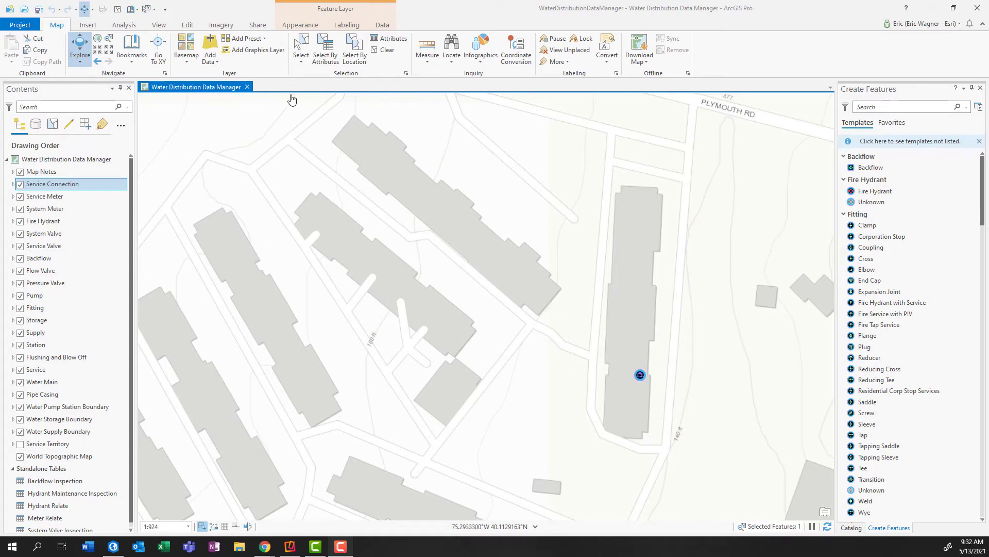
# Look over the feature creation and snapping options available for editing the water layers.
pyautogui.click(188, 26)
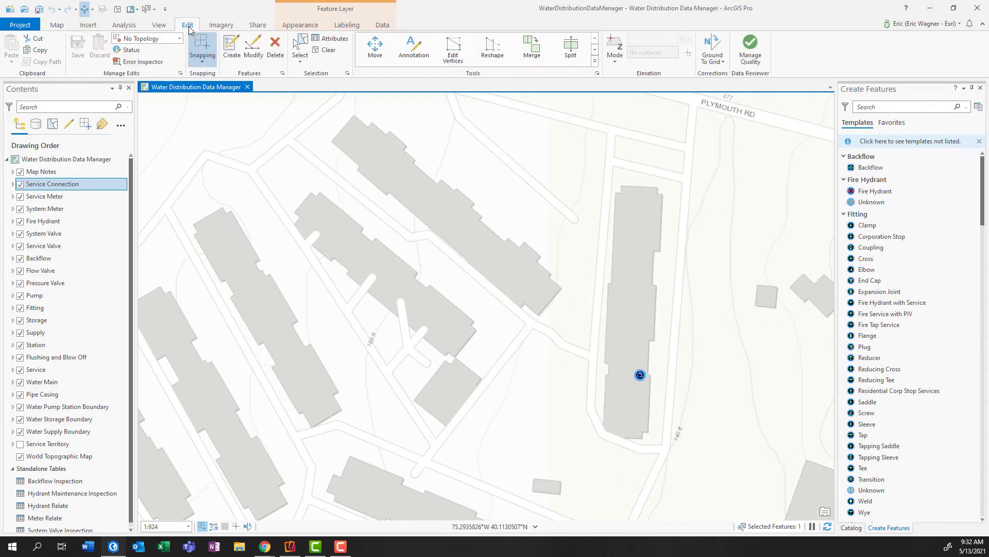
pyautogui.click(232, 46)
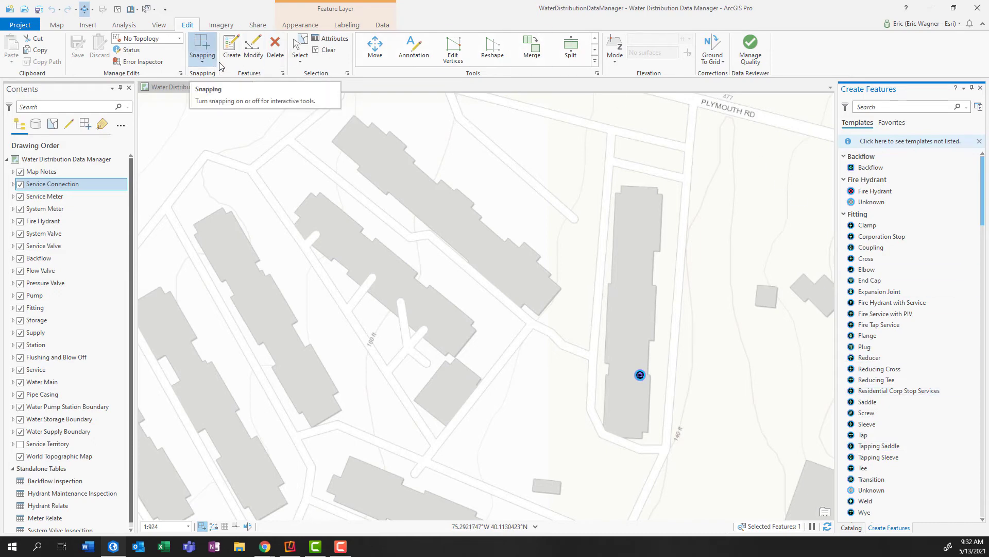
pyautogui.click(207, 61)
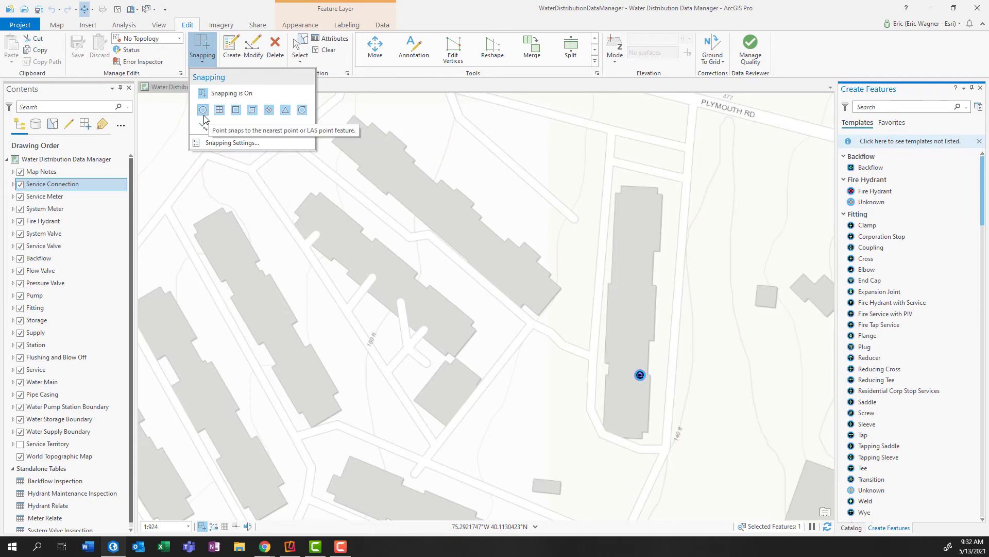
pyautogui.press('Escape')
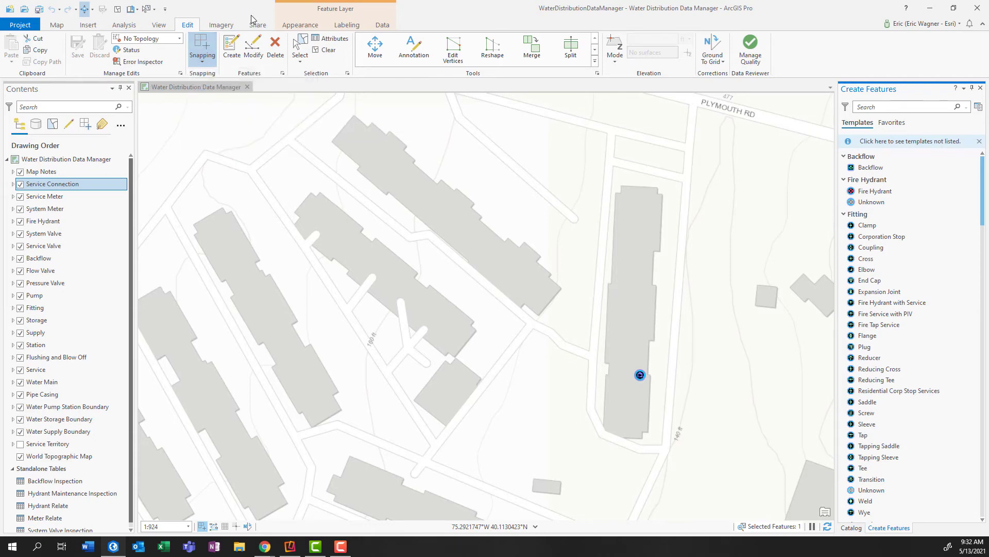
# Show the area around Johnson Rd and Plymouth Rd and change the map's basemap to World Imagery.
pyautogui.scroll(-3, 500, 279)
pyautogui.scroll(-3, 557, 384)
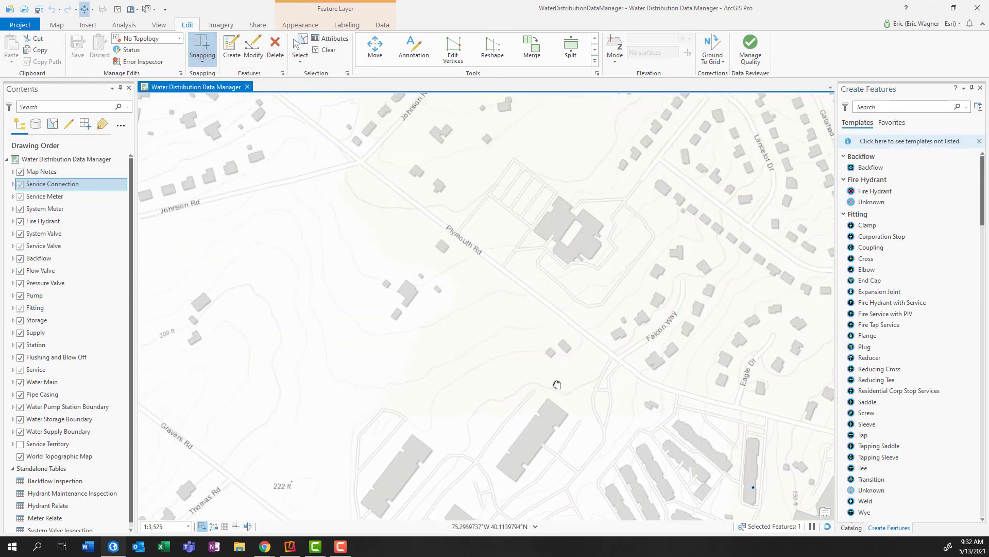
pyautogui.moveTo(556, 385); pyautogui.dragTo(455, 340)
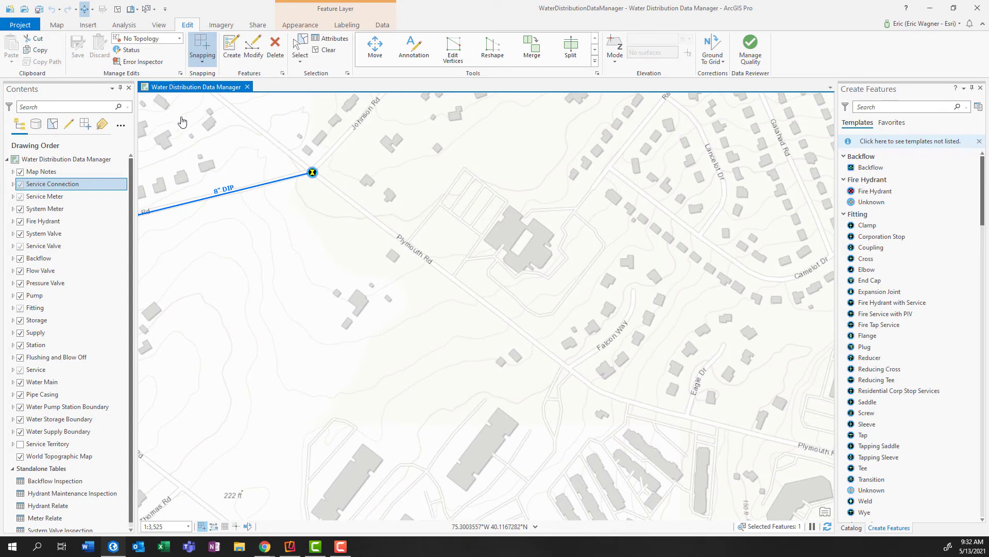
pyautogui.click(56, 26)
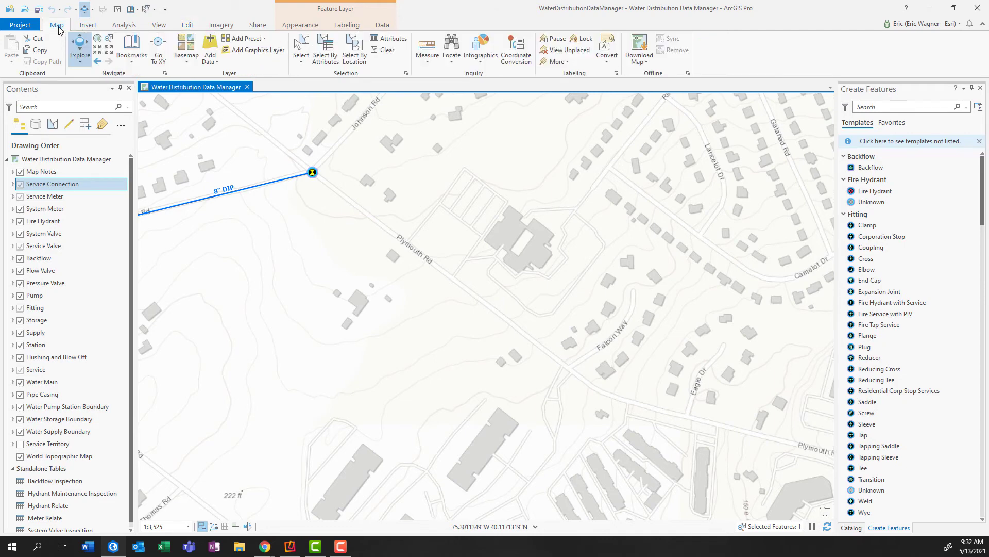
pyautogui.click(186, 62)
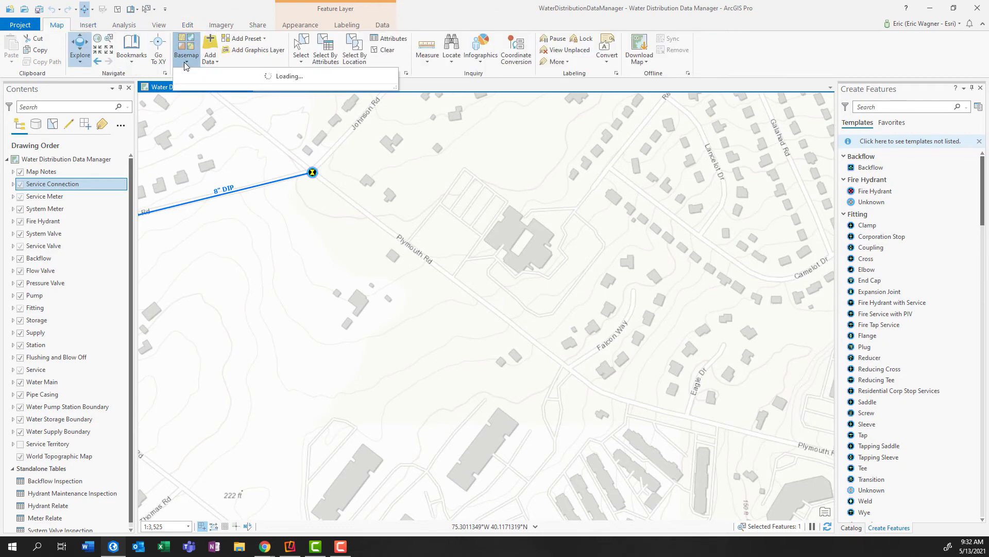
pyautogui.click(211, 103)
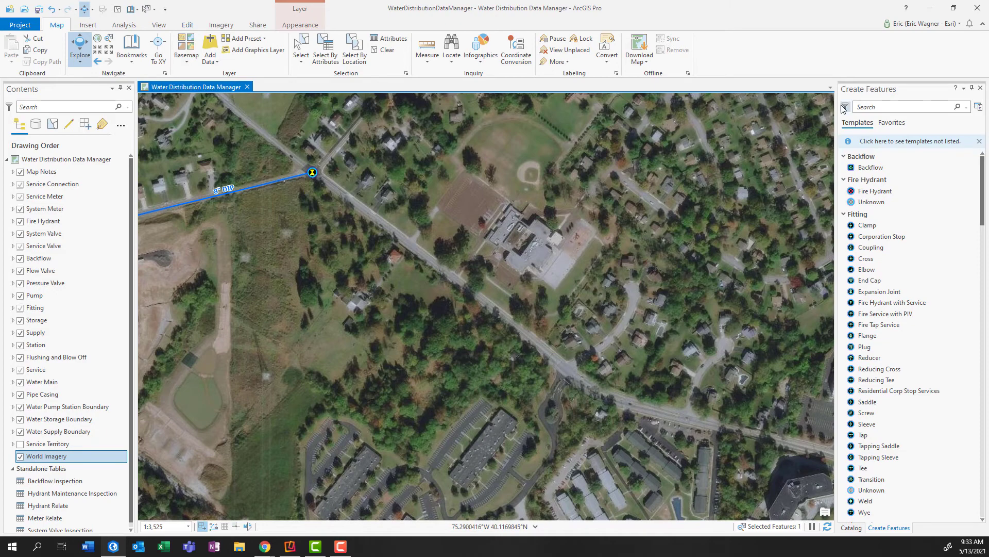
# Draw a Distribution Main southwest of the school along the diagonal road, from the apartment complex entrance to the existing system valve.
pyautogui.click(874, 107)
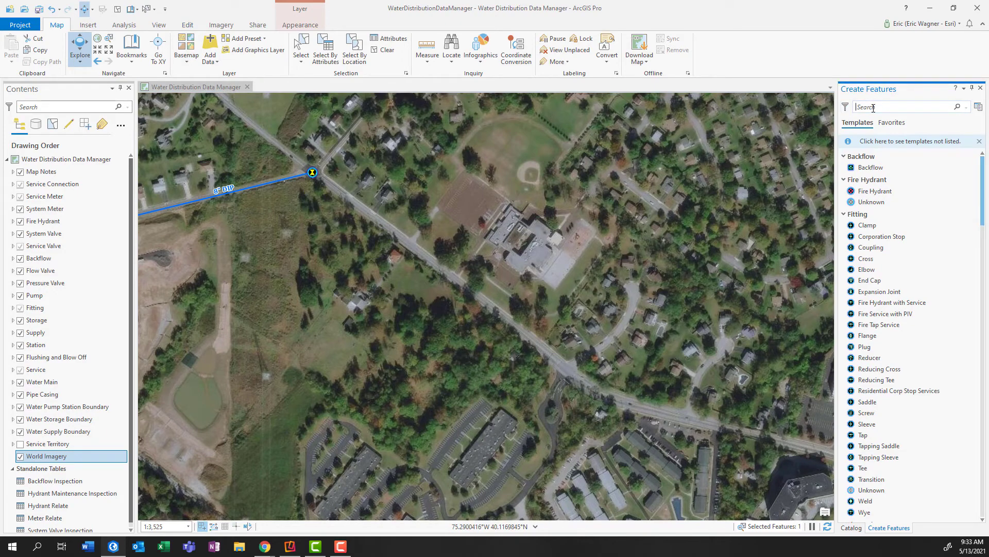
pyautogui.write('mai')
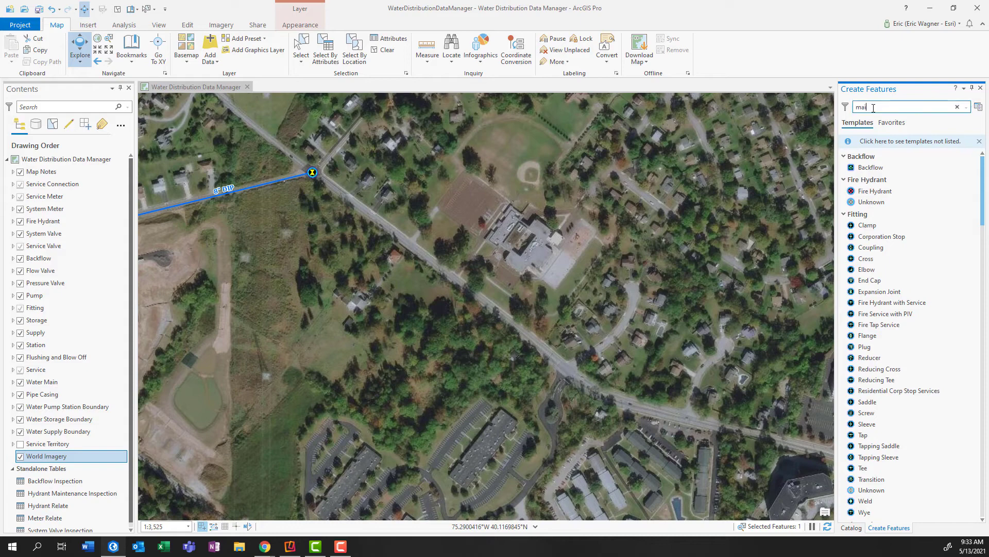
pyautogui.write('n')
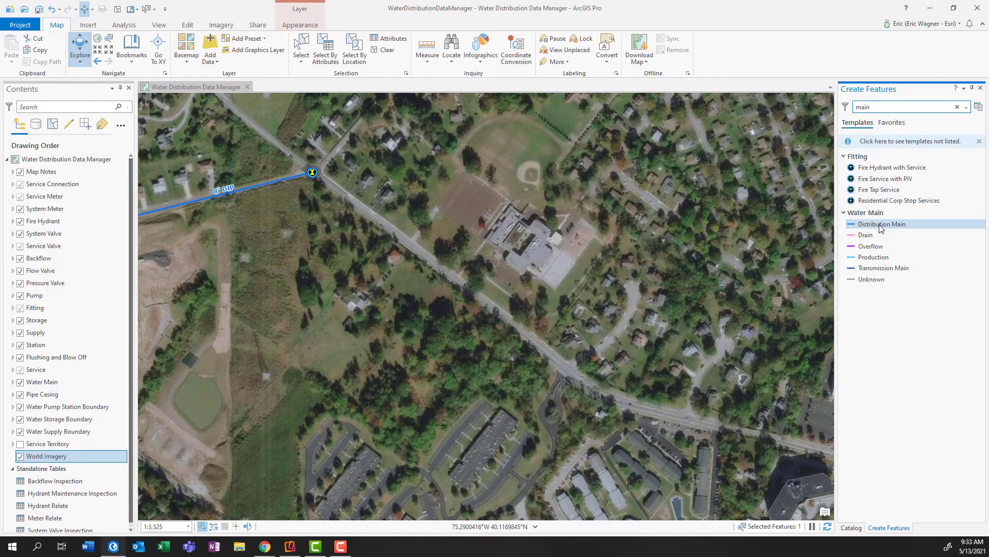
pyautogui.click(716, 430)
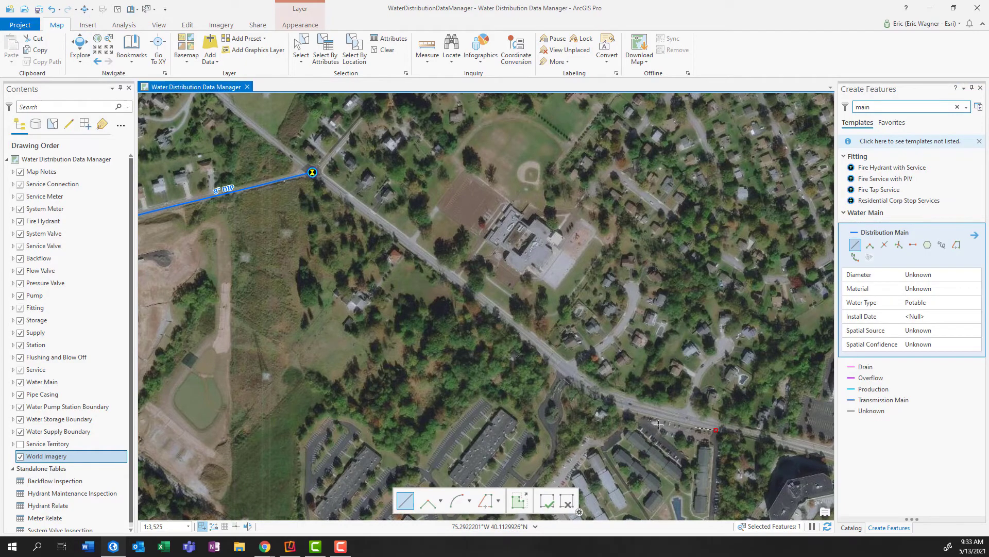
pyautogui.click(606, 402)
pyautogui.click(379, 227)
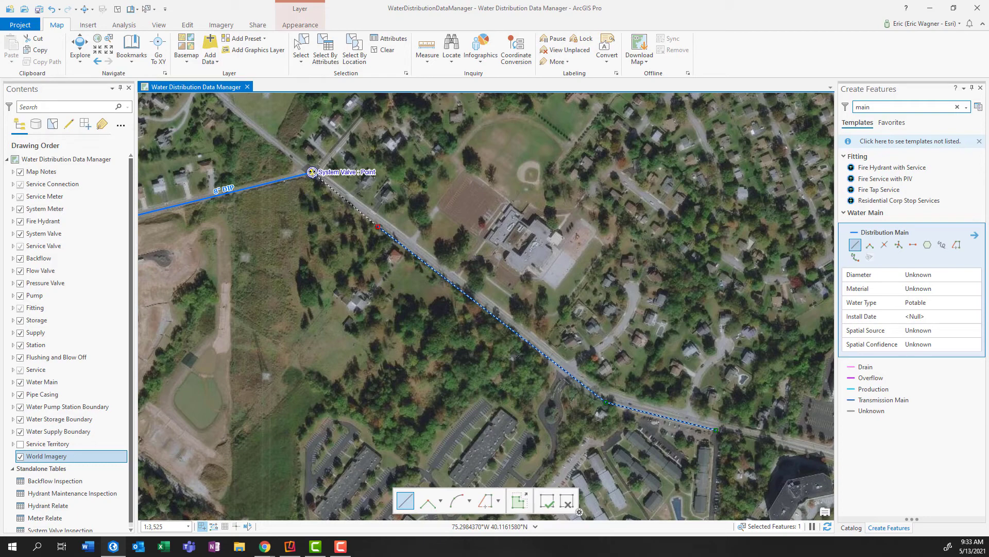
pyautogui.doubleClick(312, 171)
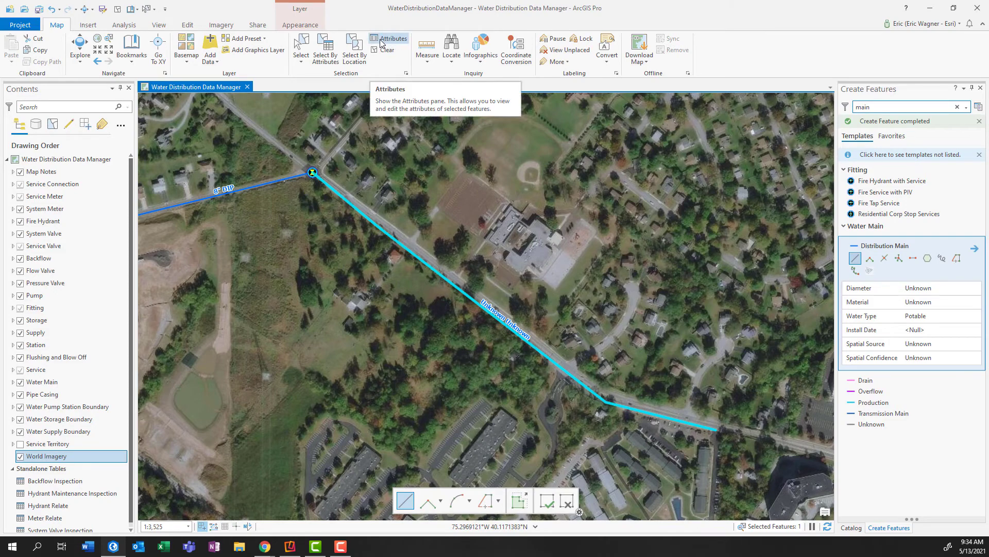
# Set the new water main's diameter to 8" and its material to Ductile Iron - DIP.
pyautogui.click(188, 26)
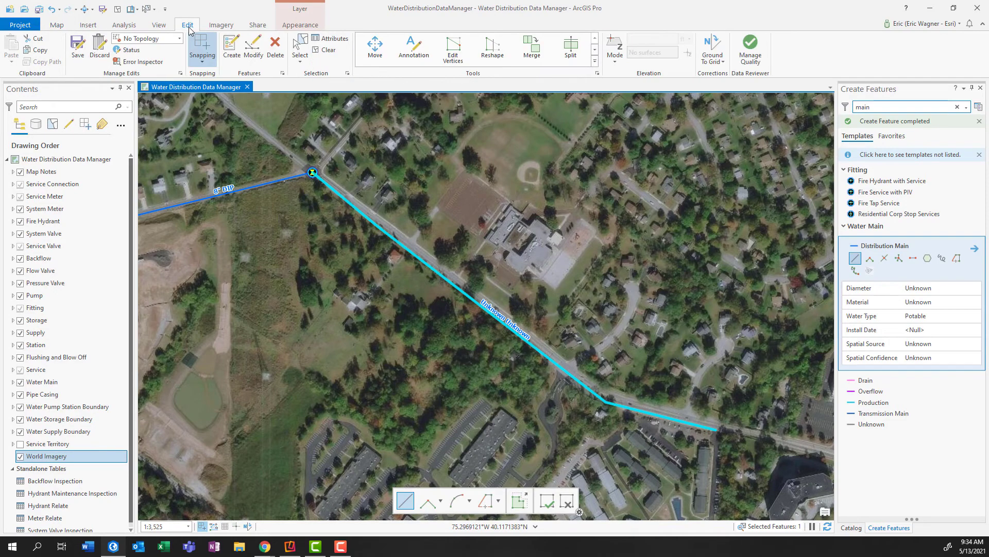
pyautogui.click(327, 41)
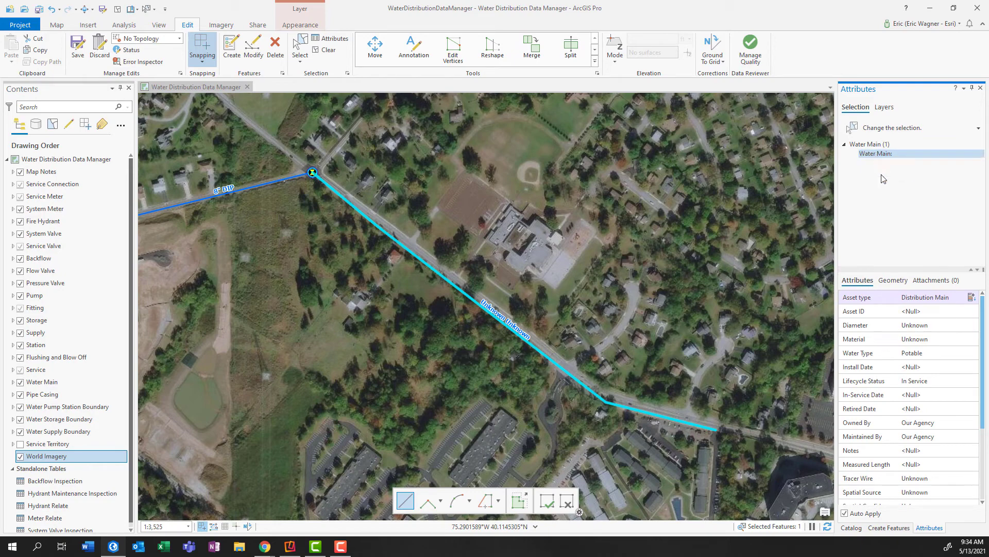
pyautogui.click(938, 328)
pyautogui.click(947, 329)
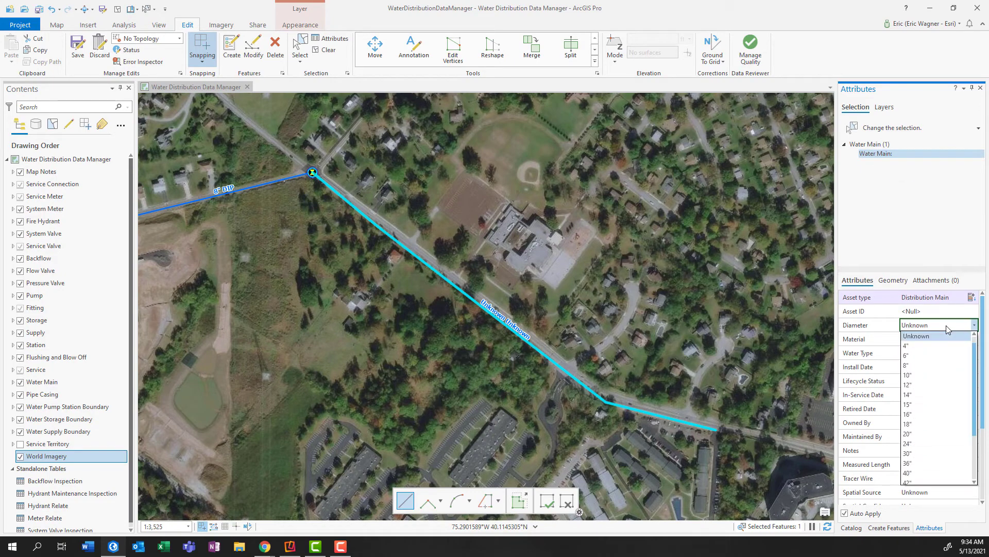
pyautogui.click(939, 364)
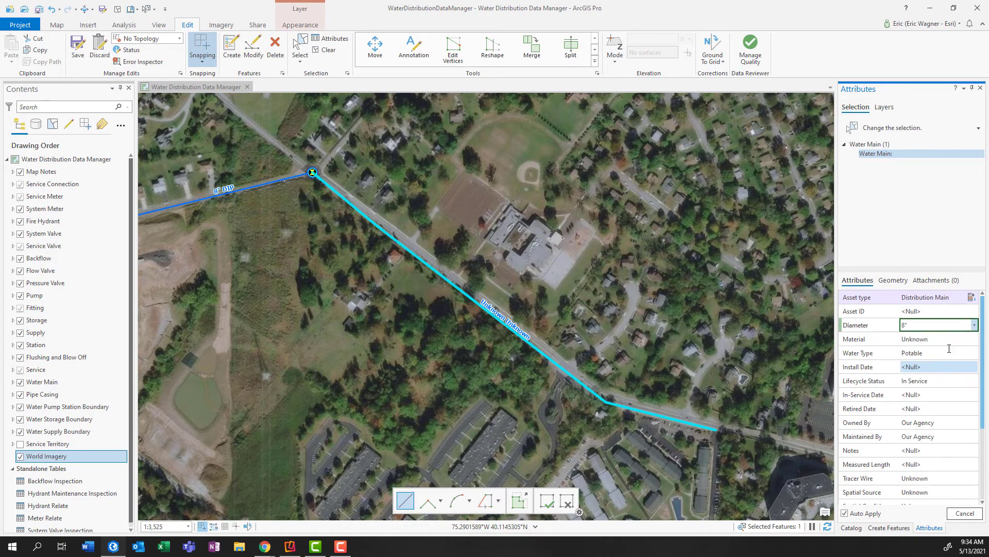
pyautogui.click(953, 339)
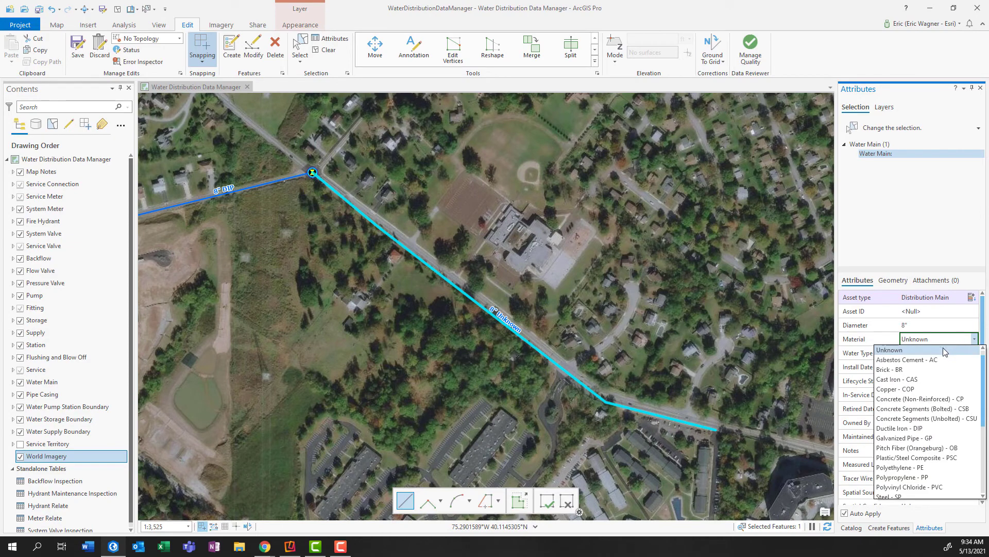
pyautogui.click(935, 428)
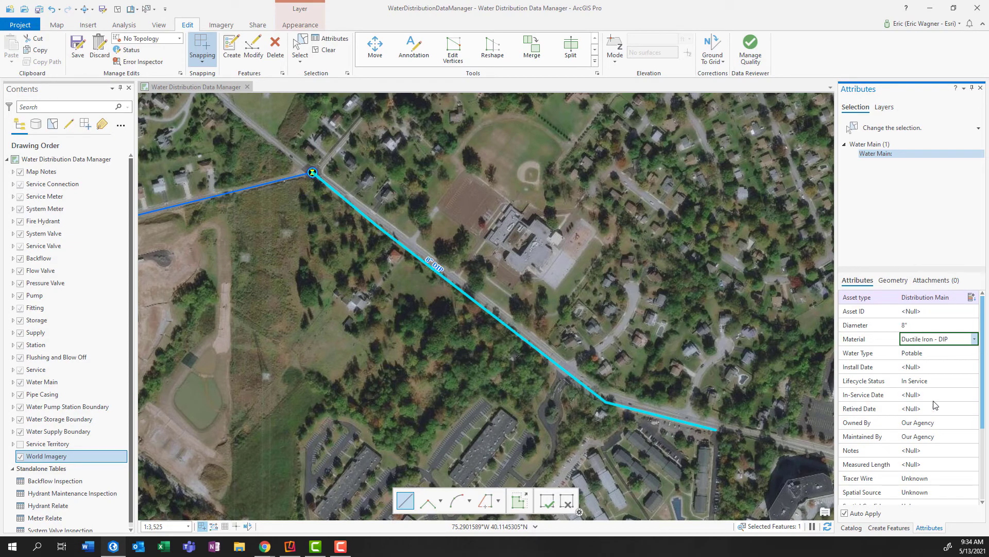
# Set the new water main's install date to the current date, 5/13/2021.
pyautogui.click(969, 367)
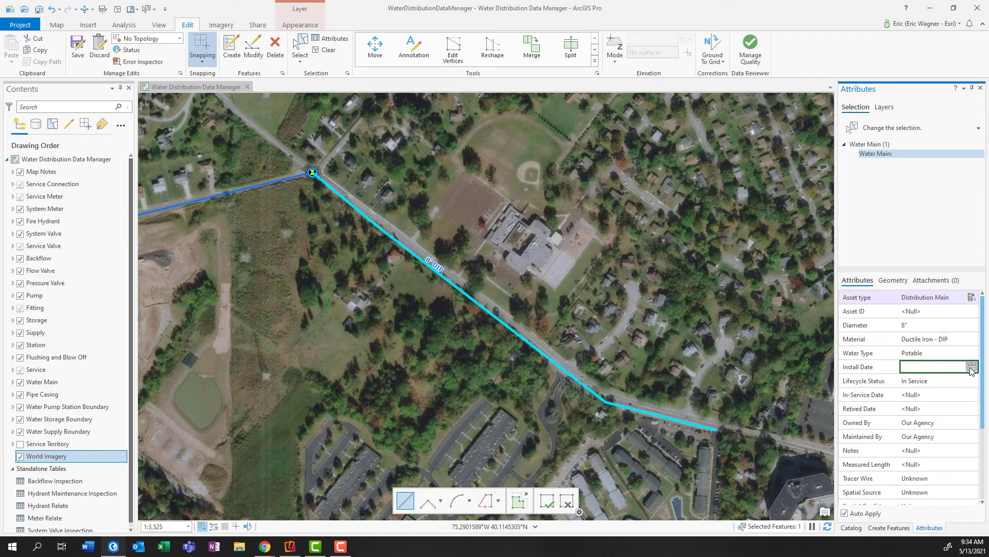
pyautogui.click(971, 367)
pyautogui.click(943, 466)
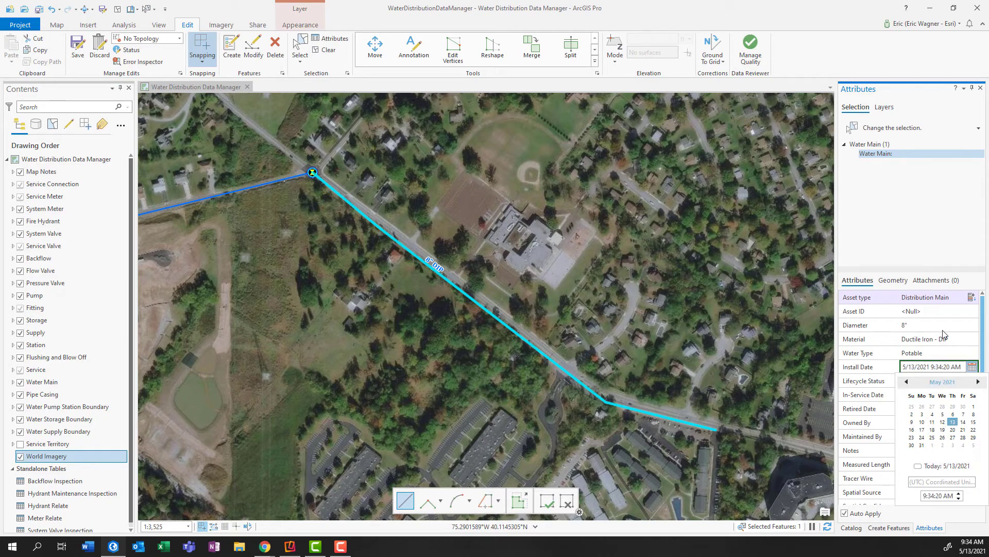
pyautogui.click(954, 251)
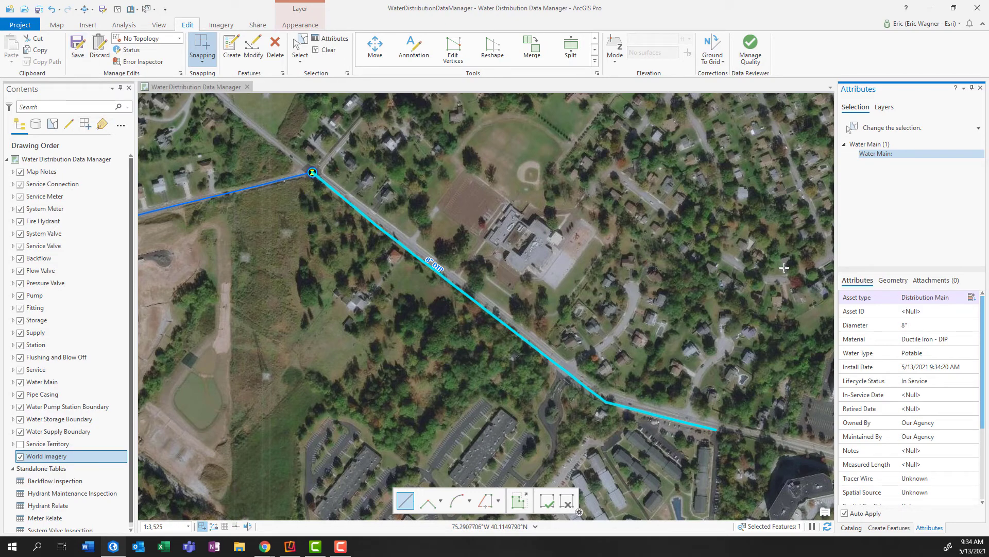
# Find the Fire Hydrant template and place a hydrant beside the new main, across the road and southwest of the school.
pyautogui.click(895, 528)
pyautogui.hotkey('ctrl', 'a')
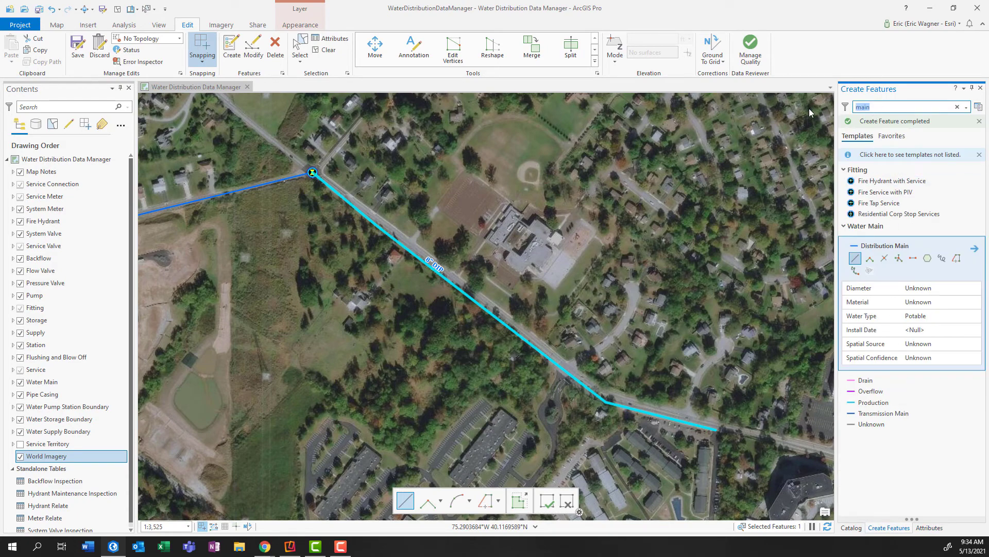
pyautogui.write('hydrant')
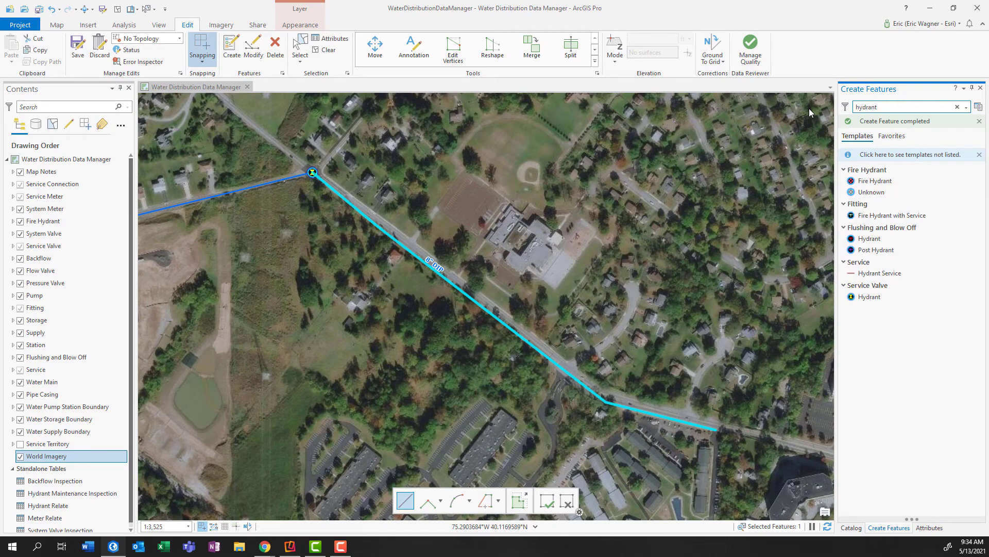
pyautogui.click(879, 181)
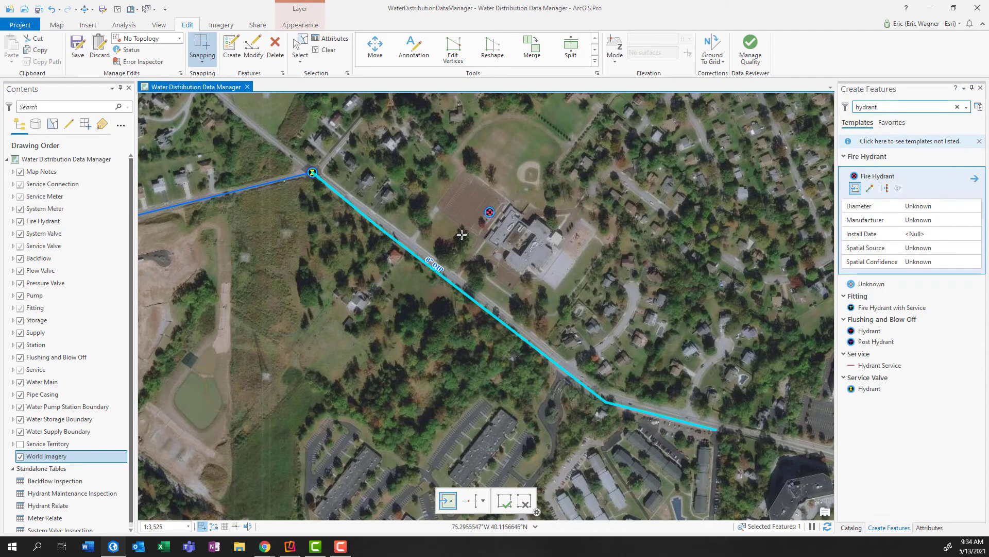
pyautogui.click(464, 277)
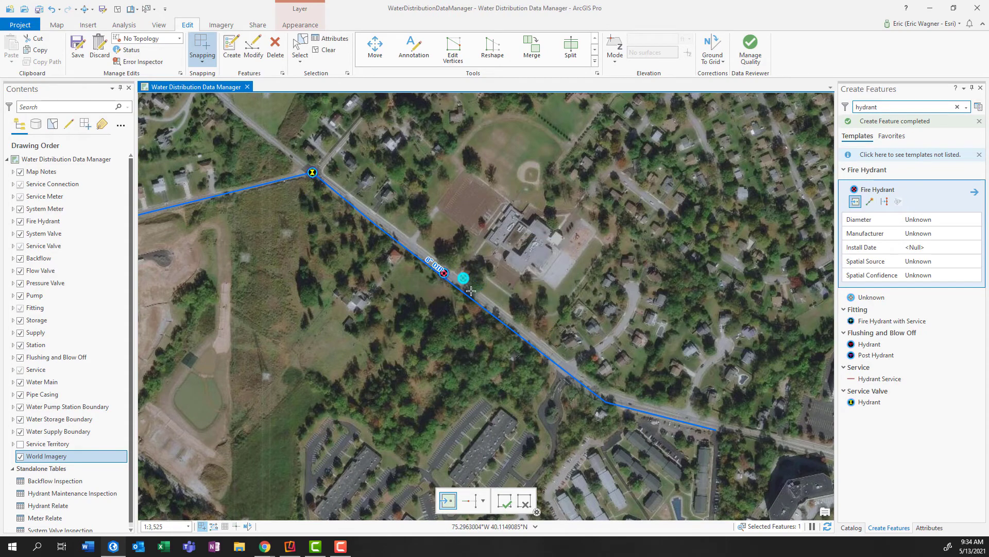
# Set both the diameter and the nozzle diameter of the new fire hydrant to 6".
pyautogui.click(929, 527)
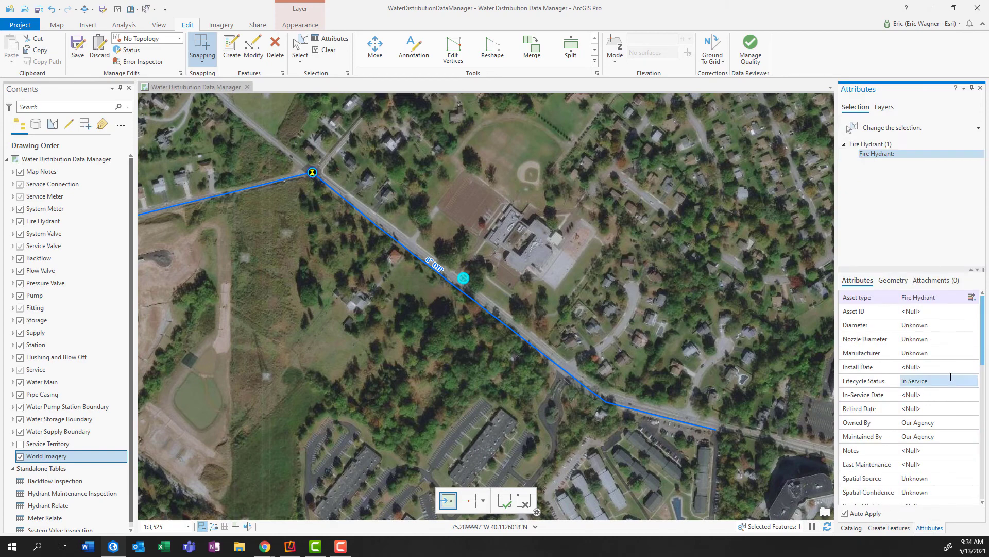
pyautogui.click(957, 325)
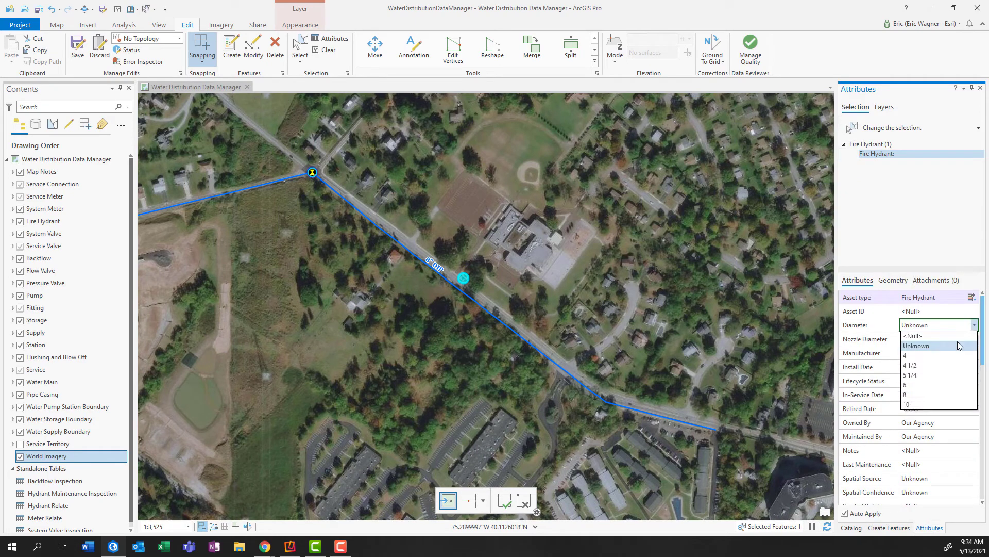
pyautogui.click(934, 364)
pyautogui.click(954, 339)
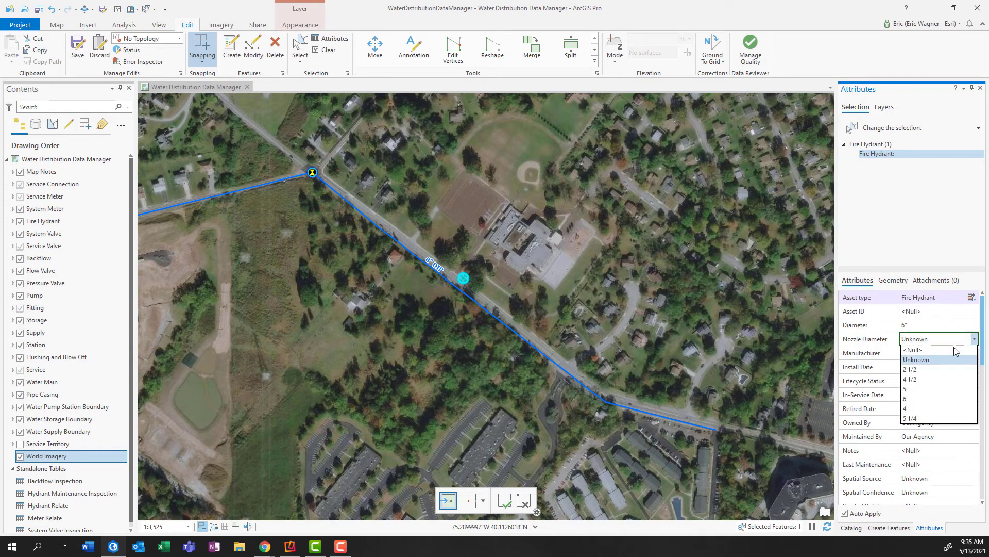
pyautogui.click(935, 400)
# Set the fire hydrant's install date to the current date, 5/13/2021.
pyautogui.click(938, 367)
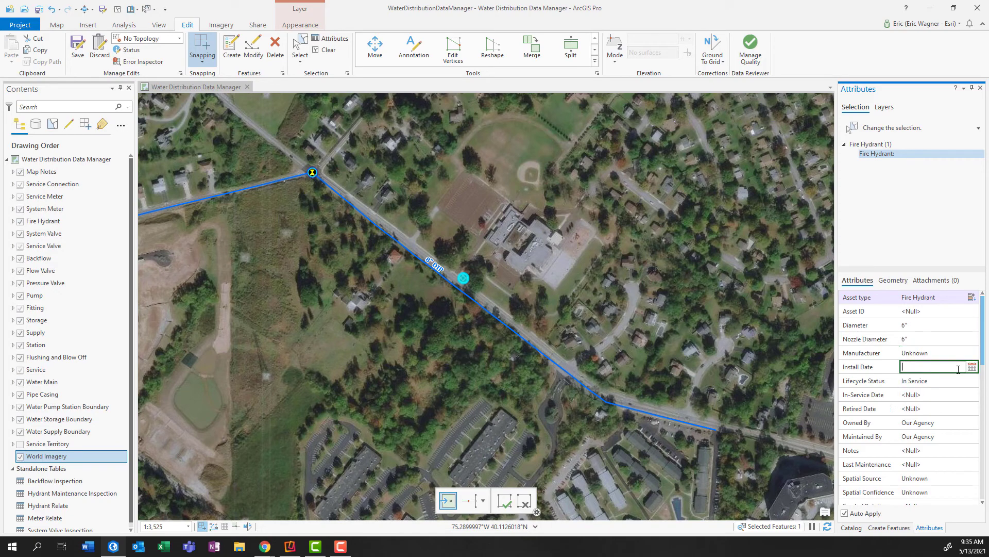
pyautogui.click(972, 366)
pyautogui.click(949, 467)
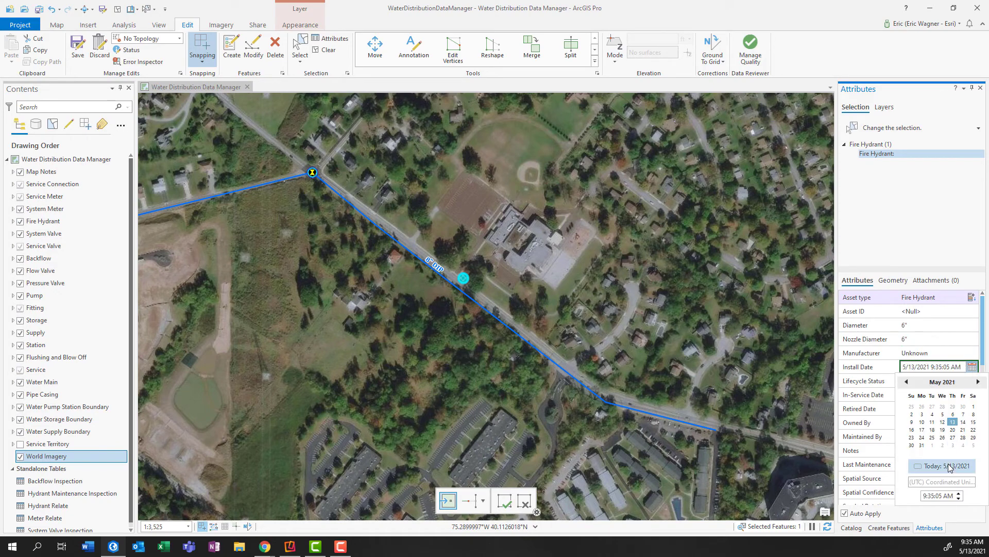
pyautogui.click(970, 284)
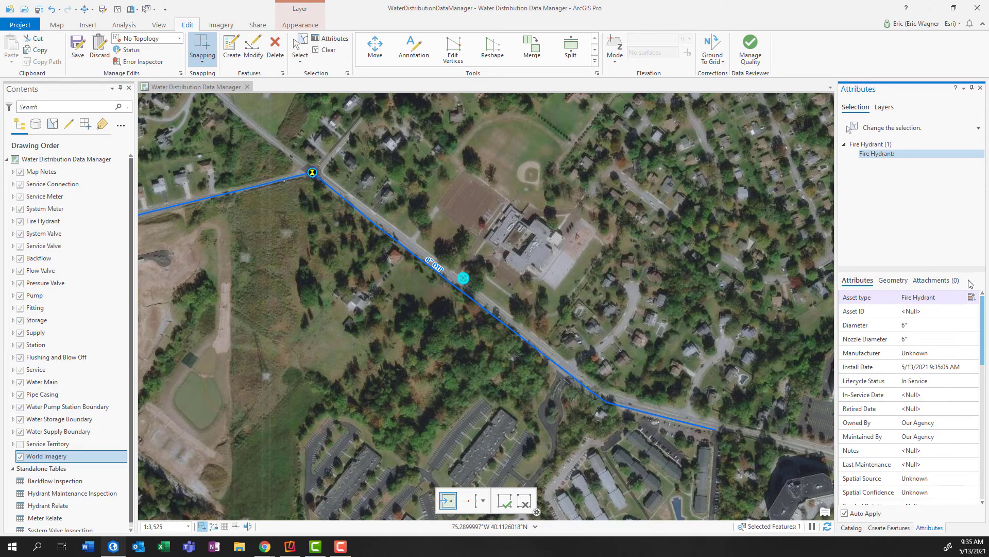
# Save all edits to the water layers and save the project.
pyautogui.click(79, 49)
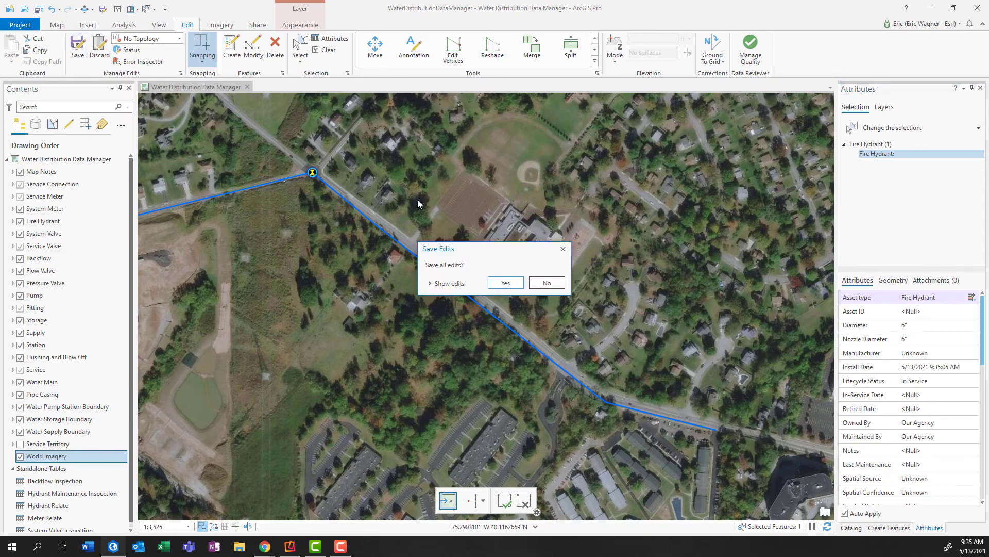
pyautogui.click(506, 283)
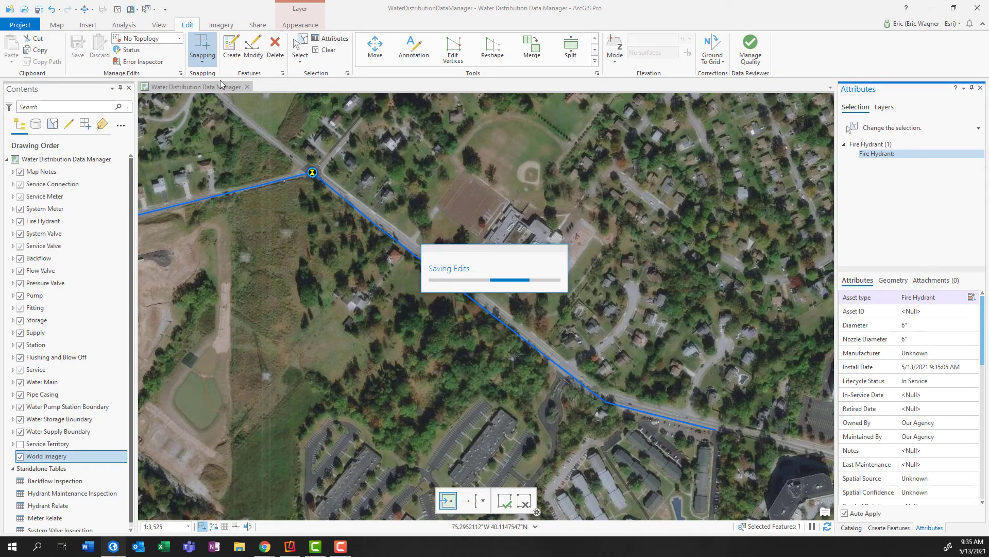
pyautogui.click(39, 9)
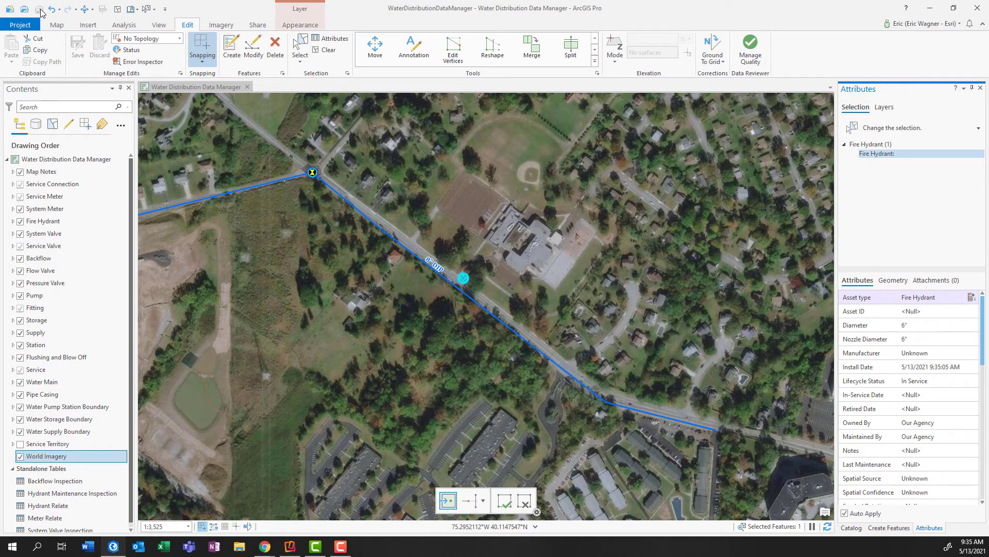
pyautogui.click(234, 370)
# Switch to the Water Distribution Dashboard in Chrome, refresh it, and review its general, water main and services statistics.
pyautogui.moveTo(265, 549)
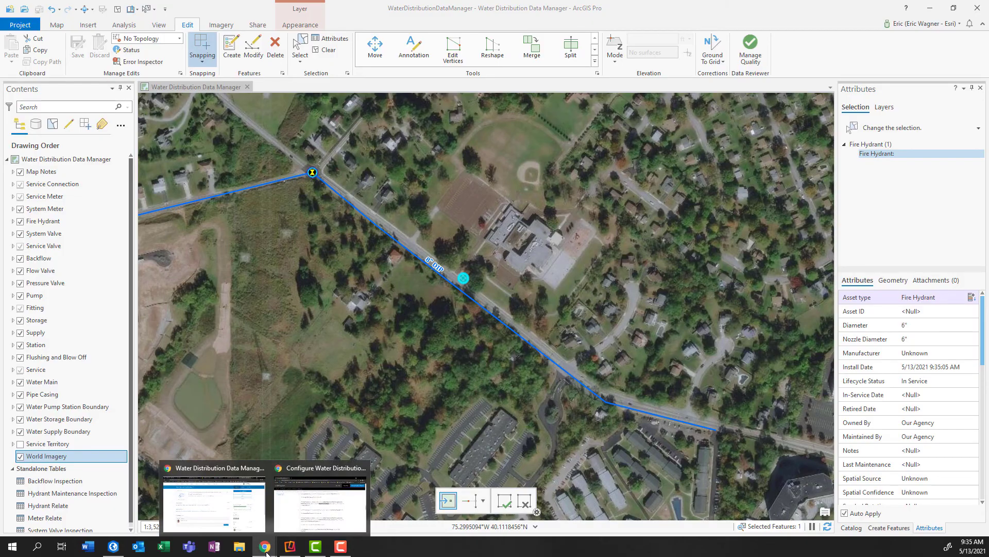
pyautogui.click(227, 513)
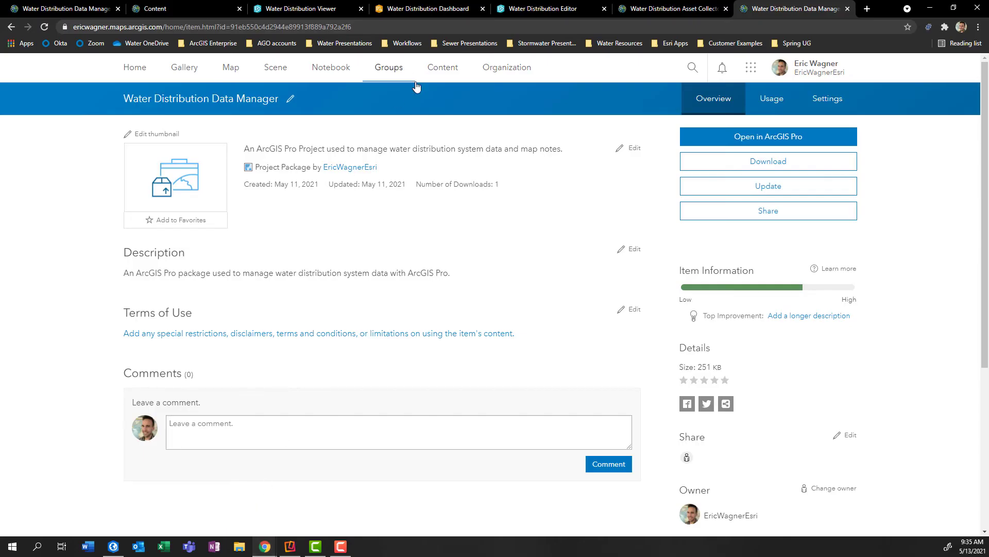
pyautogui.click(414, 10)
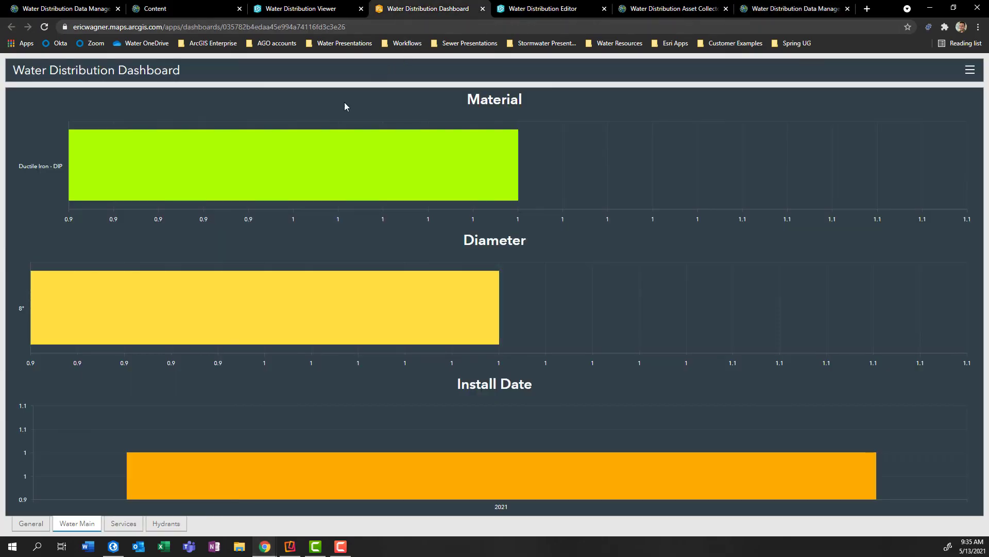
pyautogui.click(165, 523)
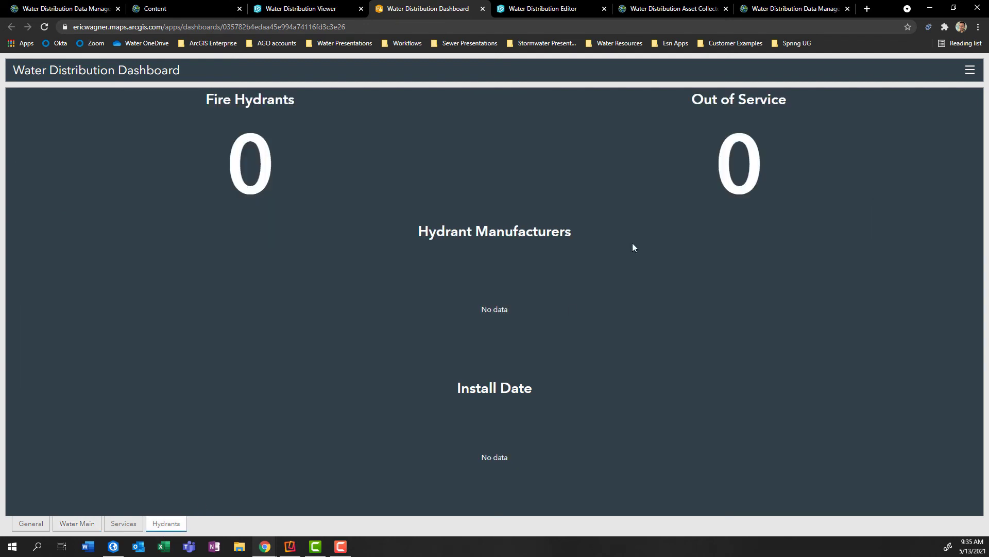
pyautogui.click(44, 26)
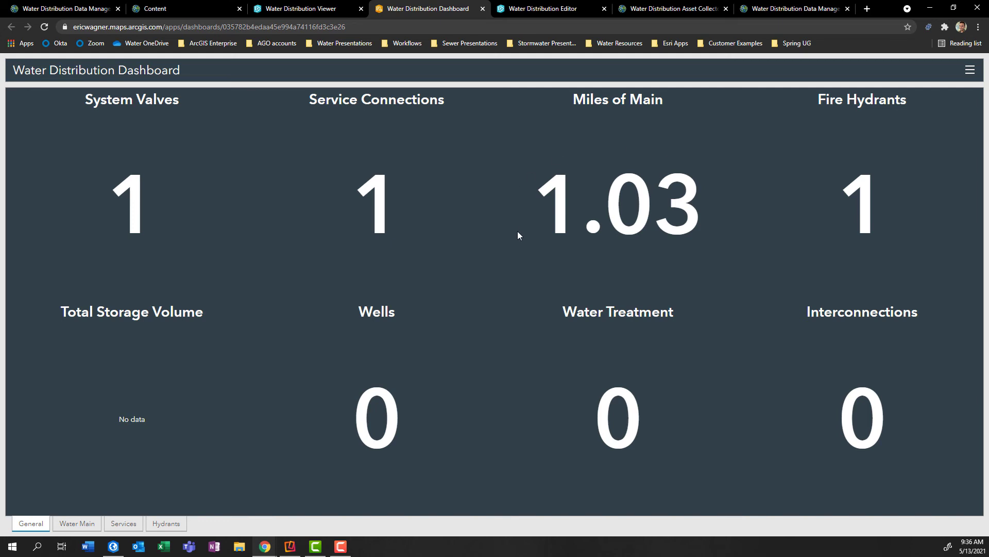
pyautogui.click(71, 524)
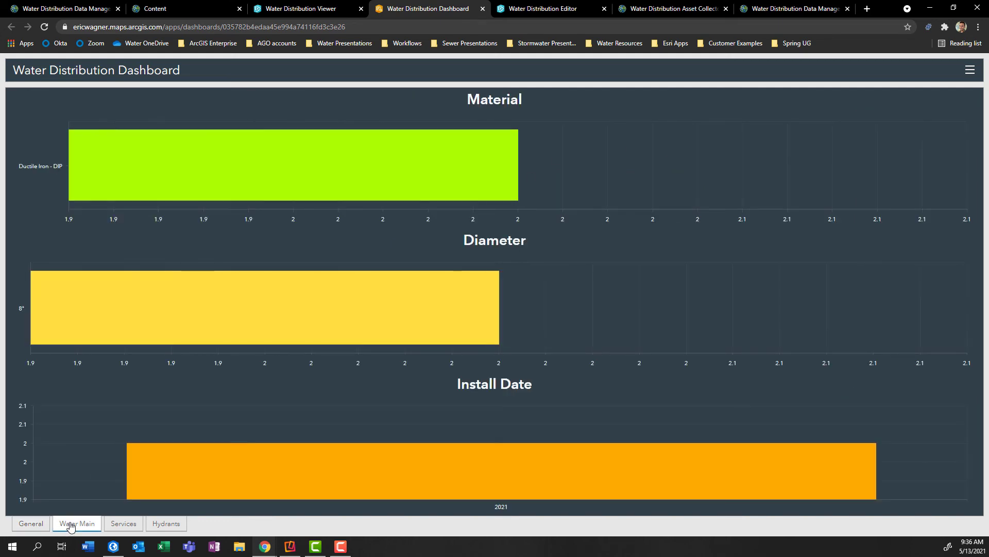
pyautogui.click(123, 524)
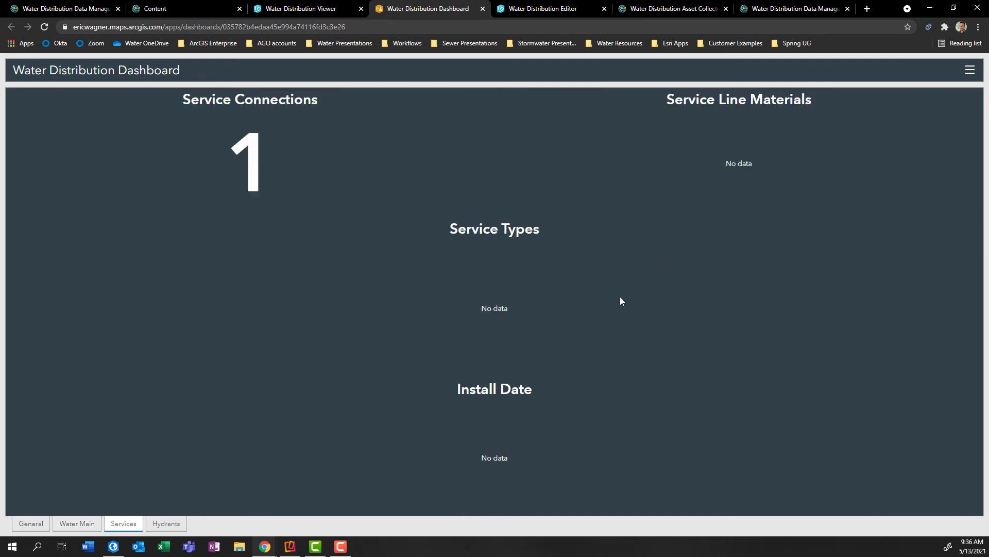
# Review the fire hydrant statistics in the Water Distribution Dashboard.
pyautogui.click(168, 524)
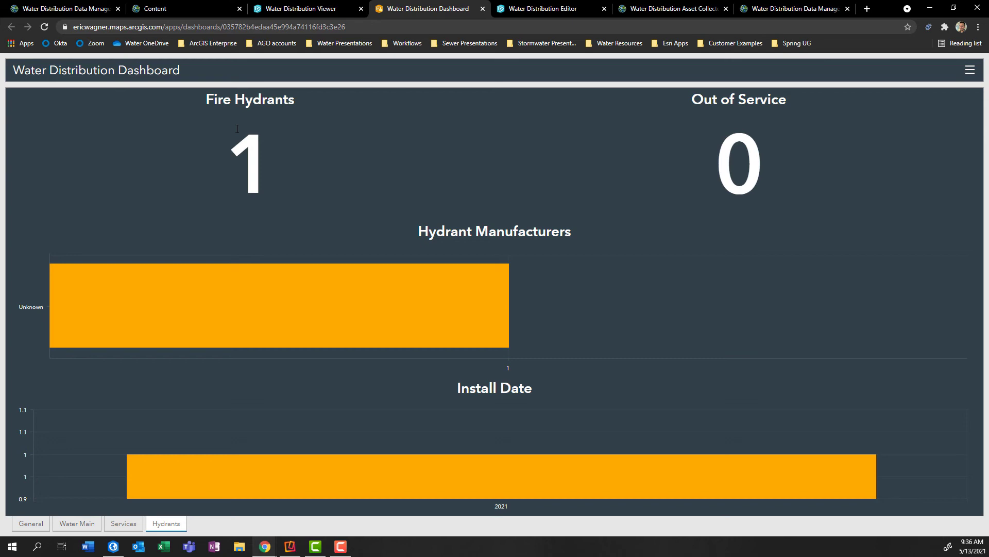
# Switch to the Water Distribution Viewer, reload it, and inspect the edited water assets along Plymouth Rd and Johnson Rd near Norristown.
pyautogui.click(301, 9)
pyautogui.click(45, 27)
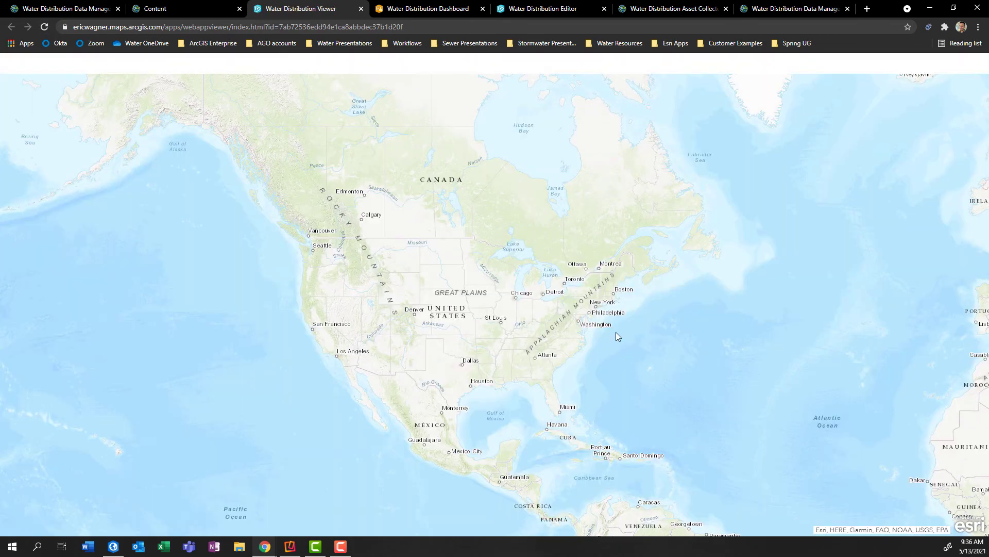
pyautogui.scroll(2, 588, 313)
pyautogui.scroll(5, 589, 313)
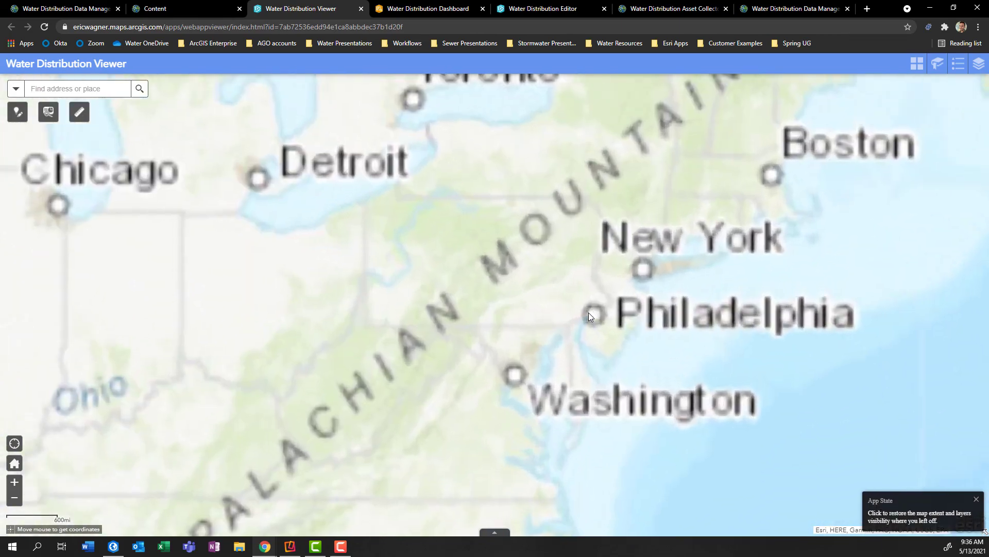
pyautogui.scroll(4, 588, 278)
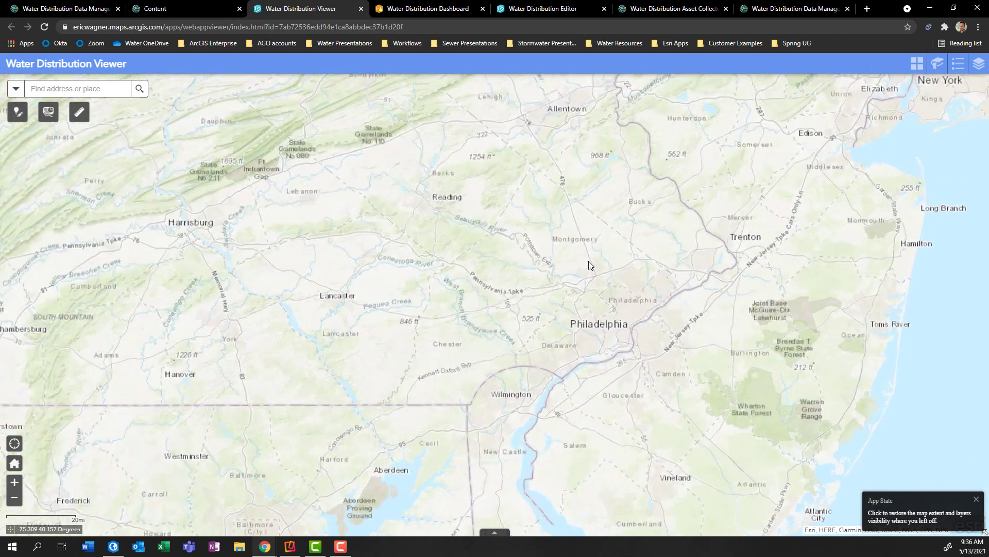
pyautogui.scroll(5, 596, 277)
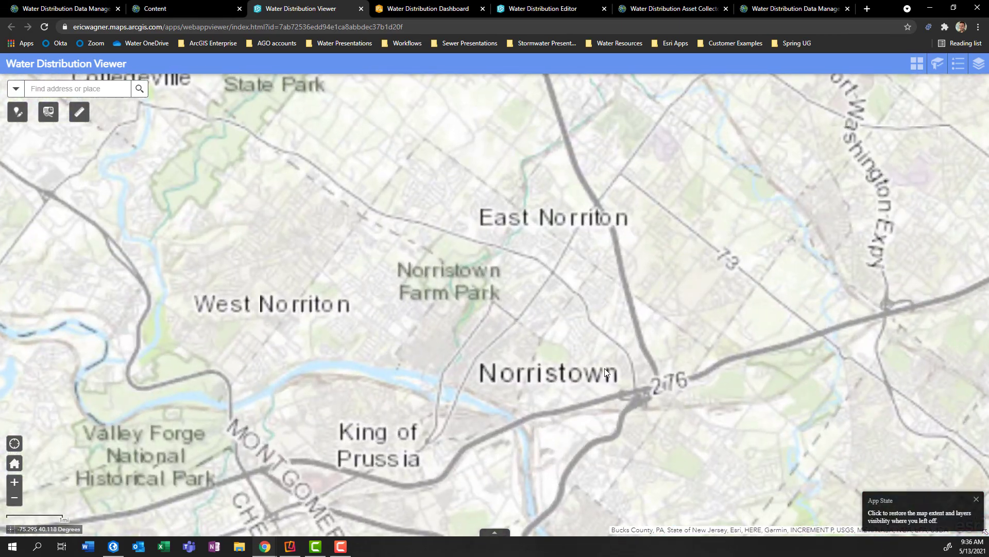
pyautogui.scroll(2, 607, 405)
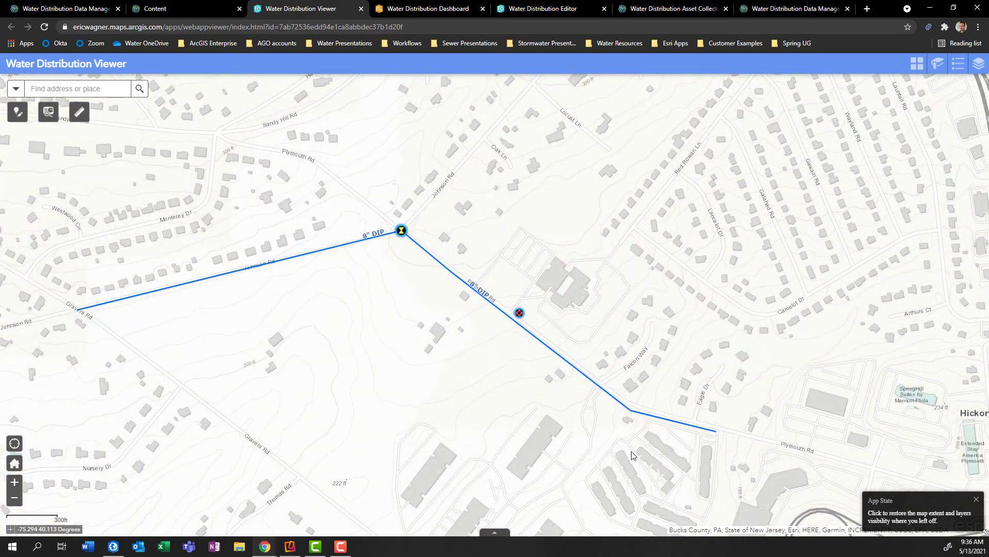
pyautogui.moveTo(490, 351); pyautogui.dragTo(450, 311)
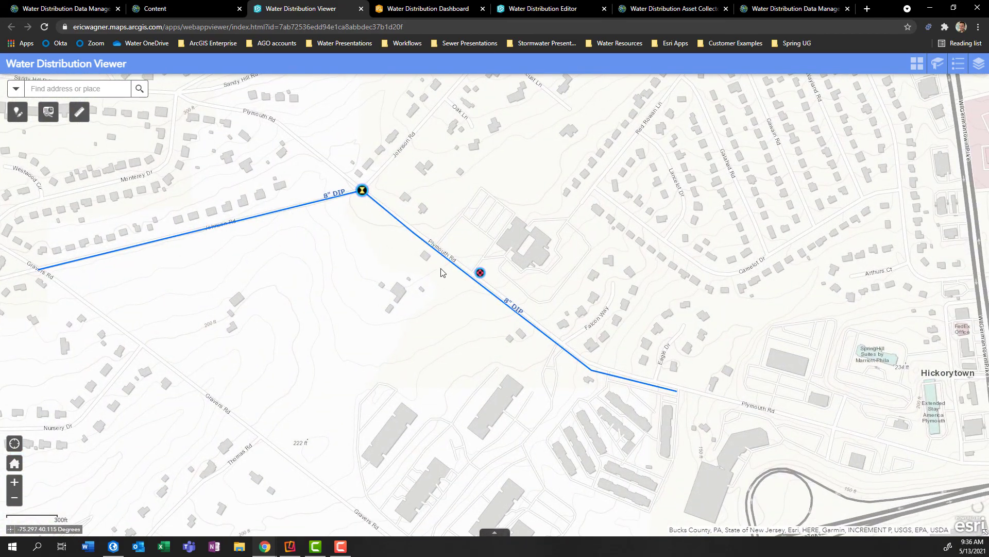
pyautogui.scroll(2, 676, 451)
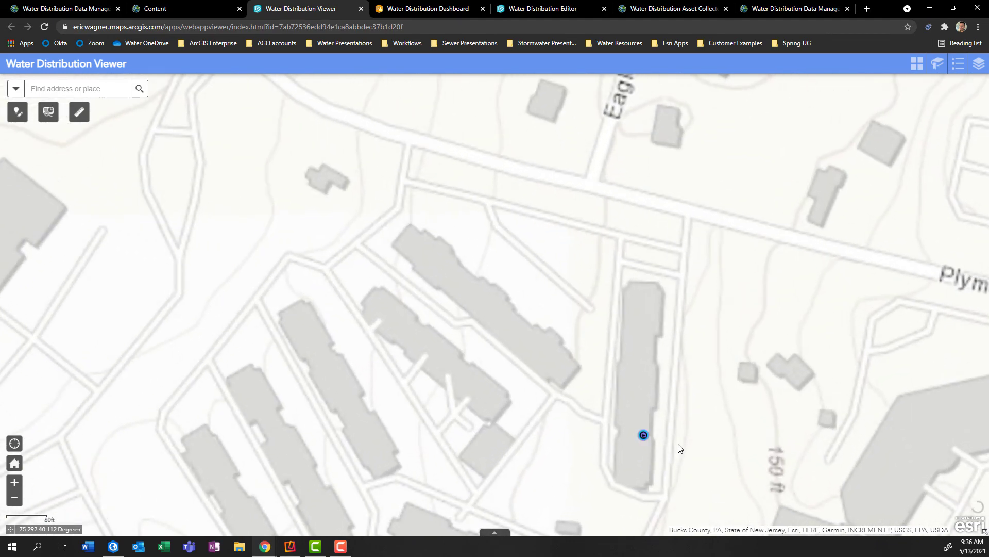